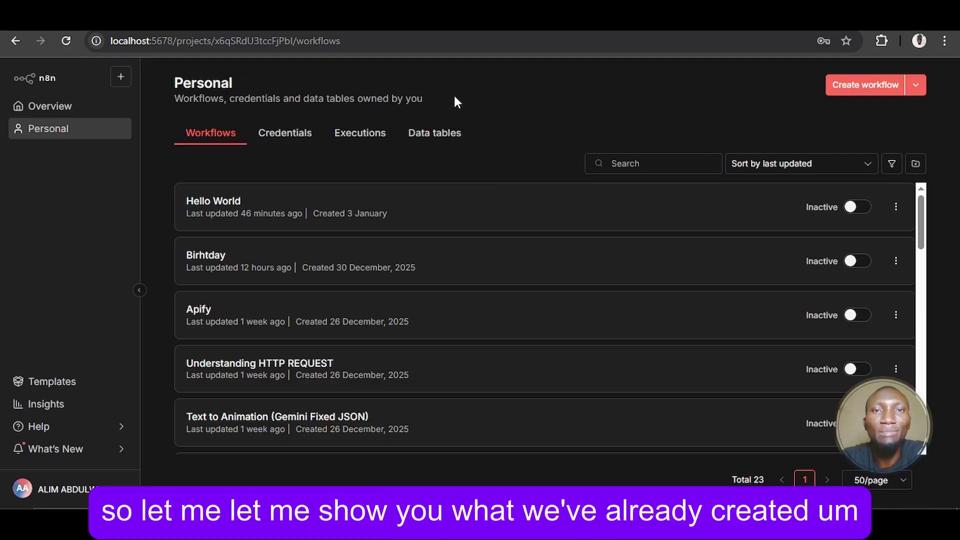
# Step: Switch to the Webhook Logger spreadsheet in Google Sheets and examine its header columns and first empty row
pyautogui.hotkey('ctrl', 'Tab')
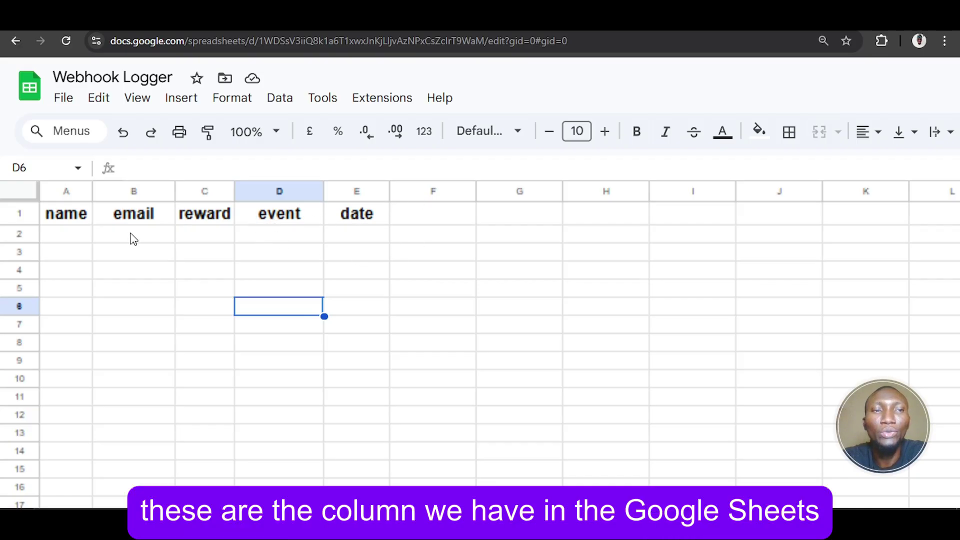
pyautogui.click(77, 233)
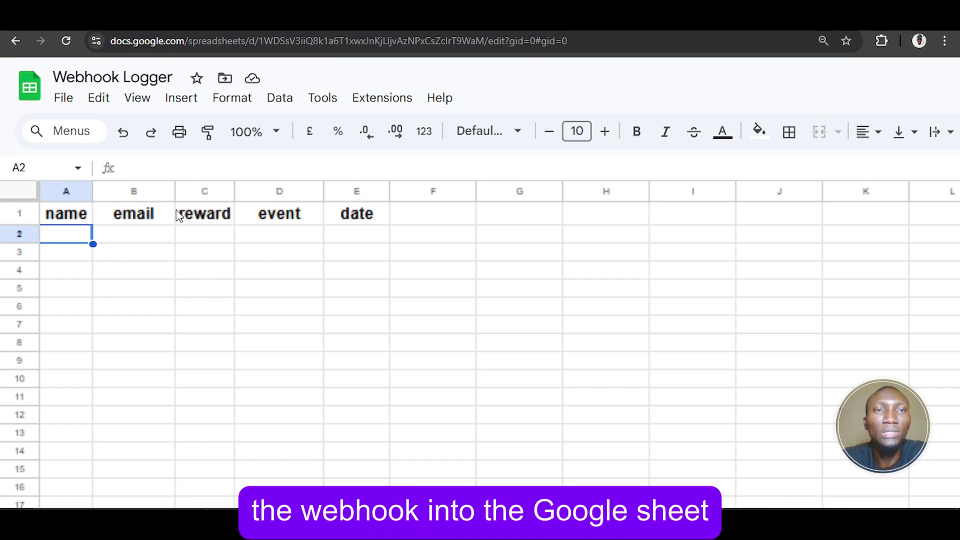
pyautogui.click(244, 24)
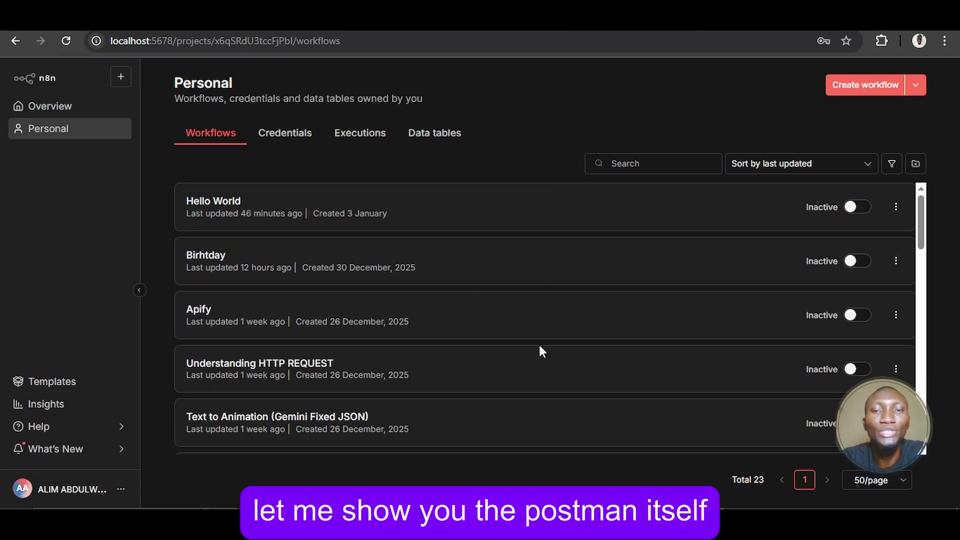
# Step: Switch to Postman and examine the HTTP methods available for the request, without changing the method
pyautogui.hotkey('alt', 'Tab')
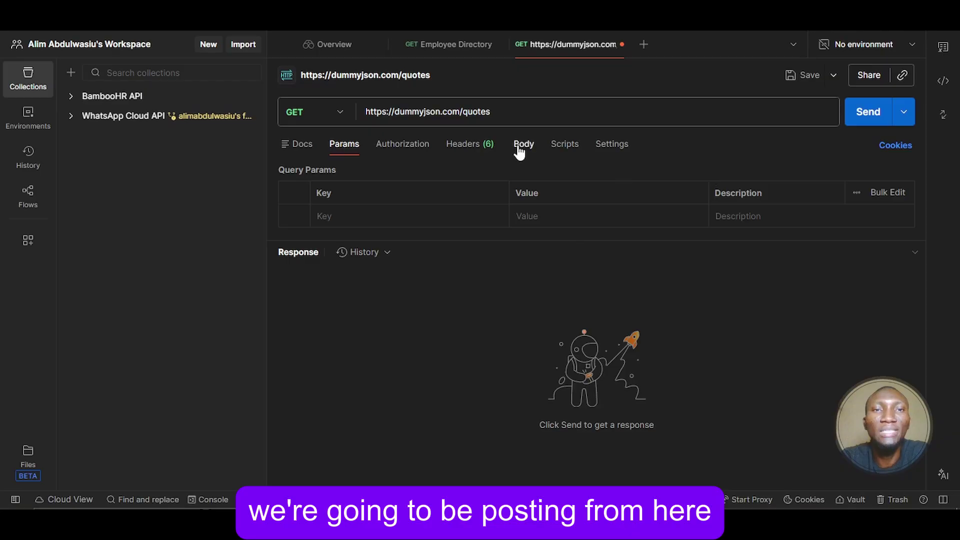
pyautogui.click(338, 120)
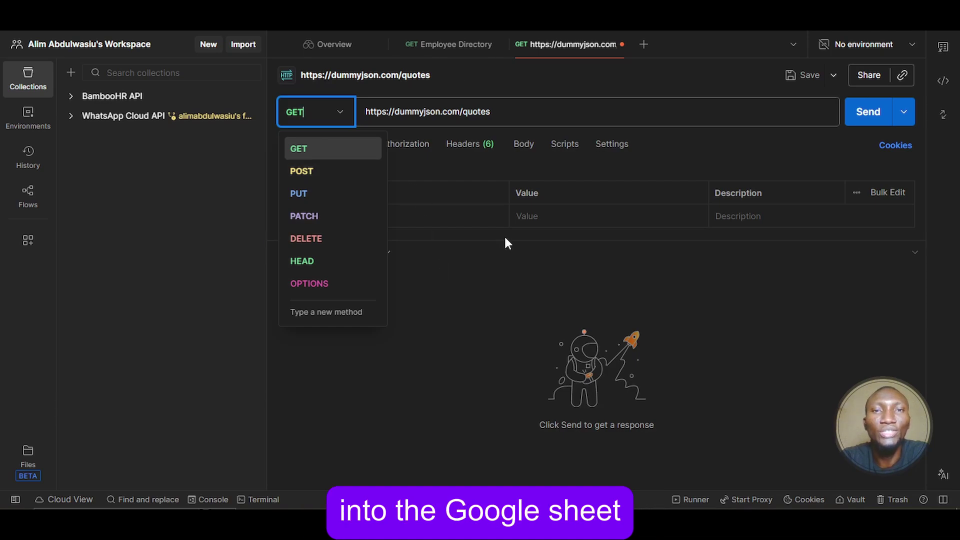
pyautogui.click(485, 275)
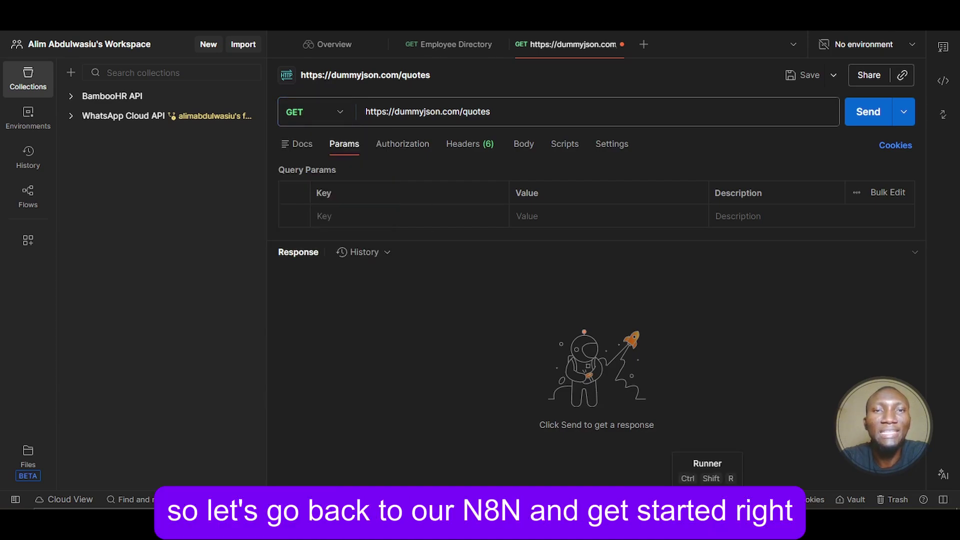
pyautogui.click(705, 423)
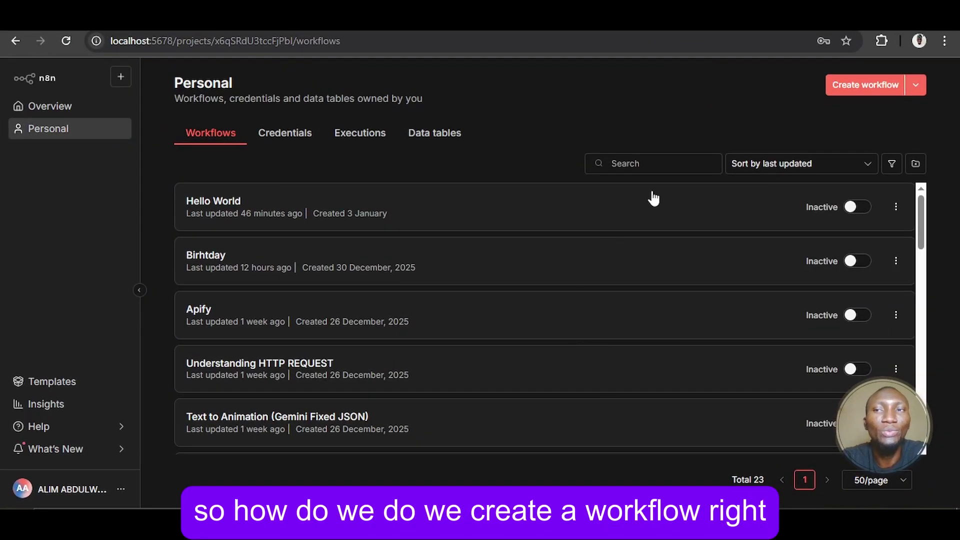
# Step: Create a new workflow in n8n and add a Webhook trigger as its first step
pyautogui.click(846, 94)
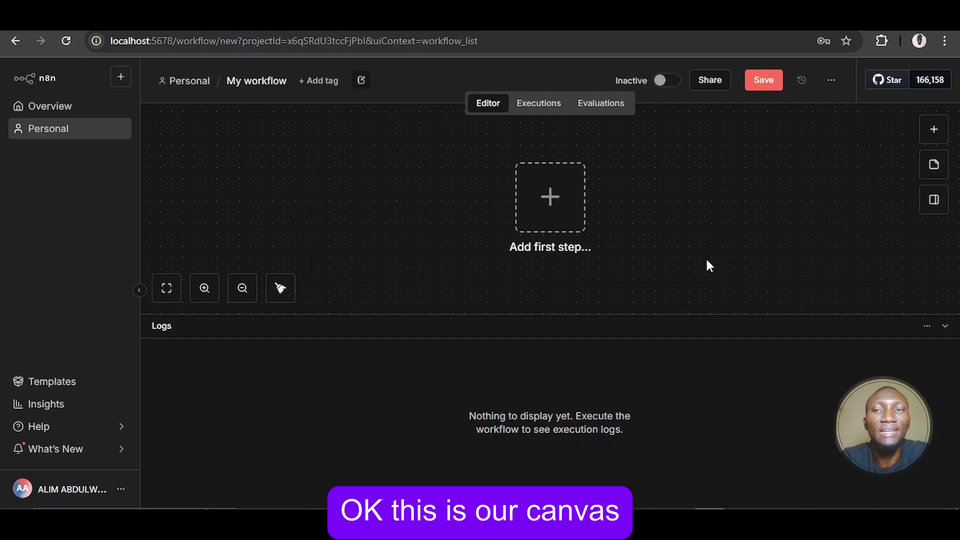
pyautogui.click(945, 325)
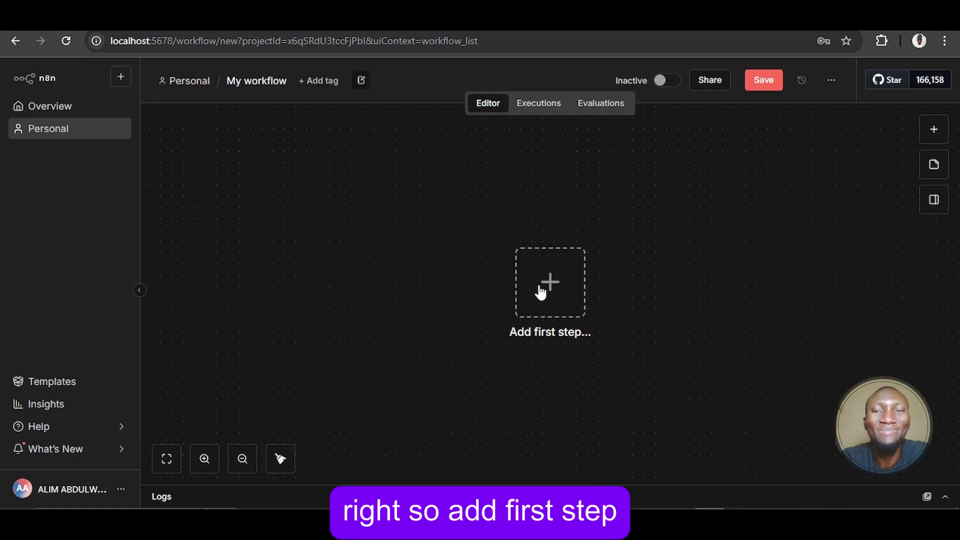
pyautogui.click(551, 290)
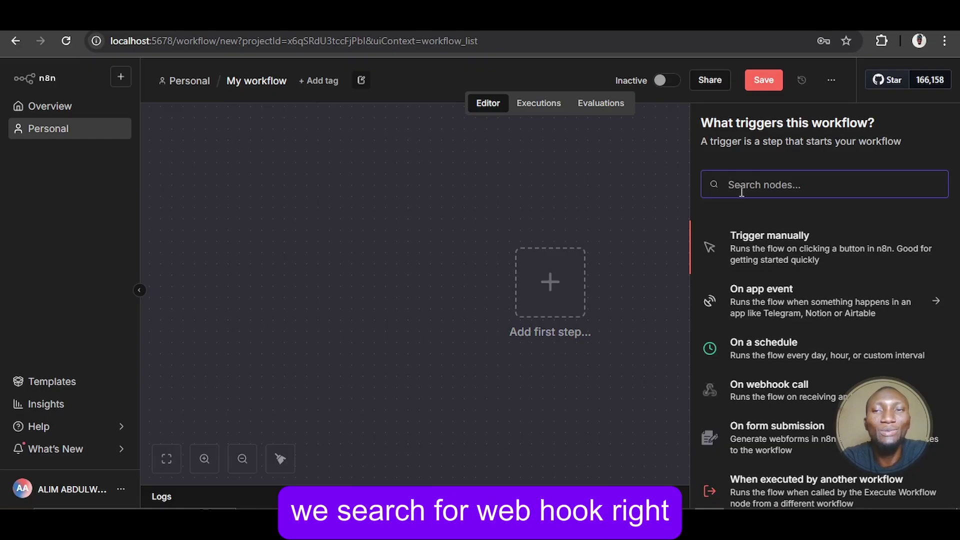
pyautogui.write('we')
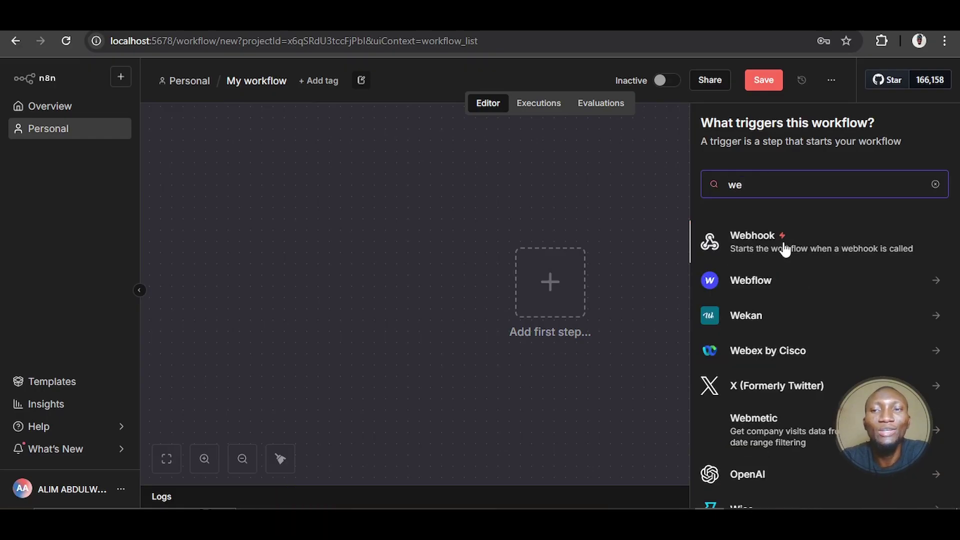
pyautogui.click(746, 242)
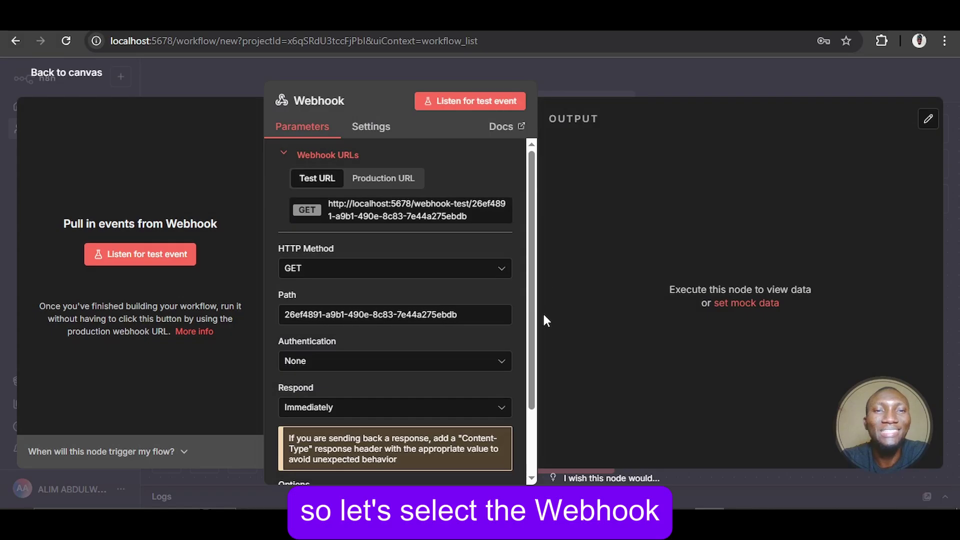
# Step: Set the Webhook node's HTTP method to POST
pyautogui.scroll(-1, 429, 284)
pyautogui.scroll(1, 430, 282)
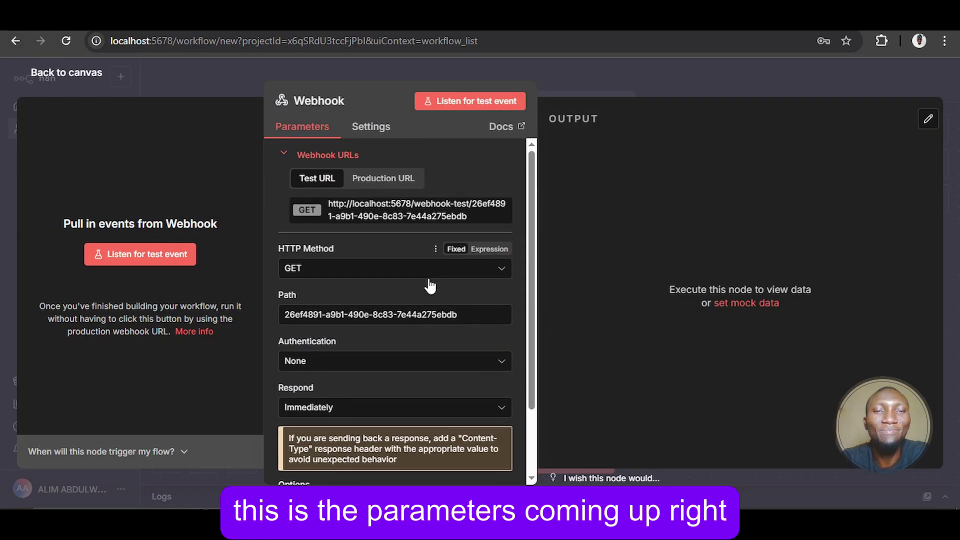
pyautogui.scroll(-1, 428, 283)
pyautogui.scroll(1, 429, 283)
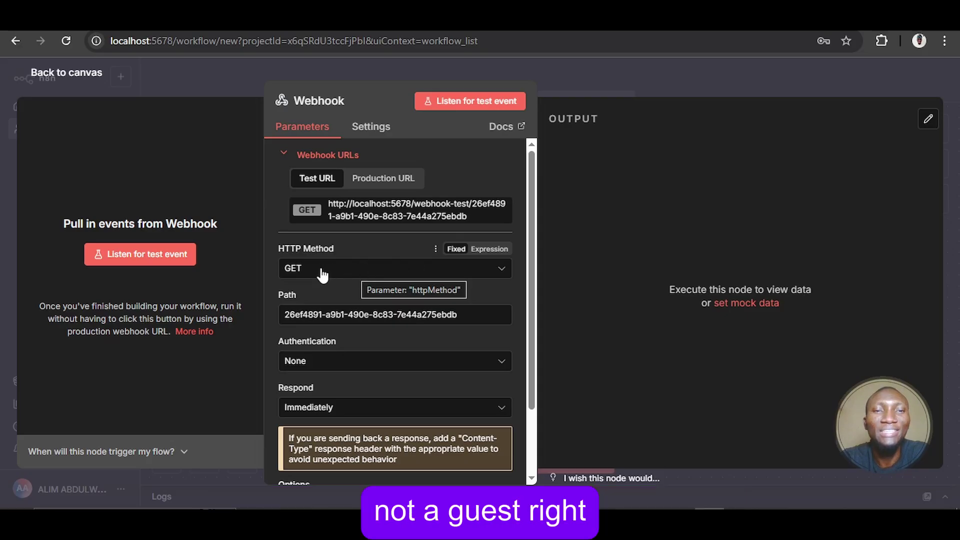
pyautogui.click(353, 269)
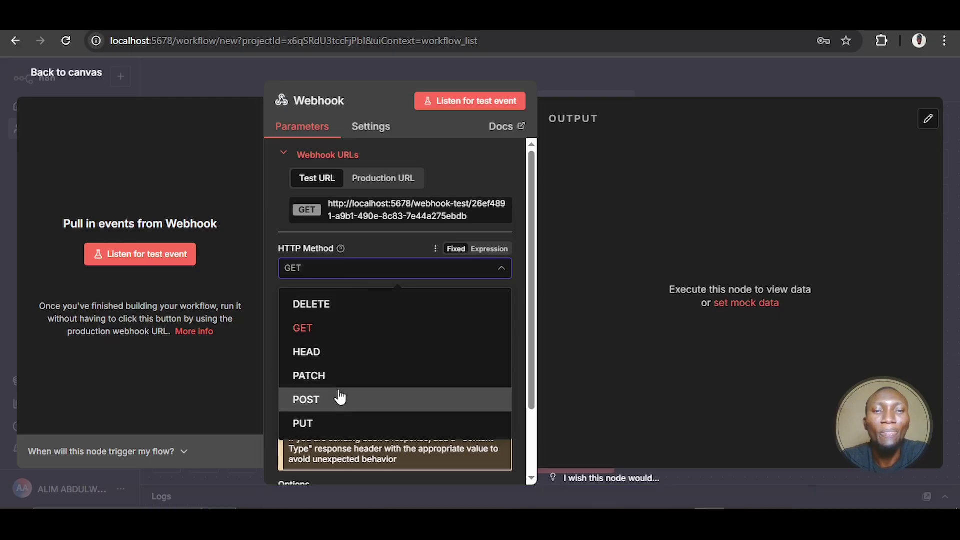
pyautogui.click(339, 400)
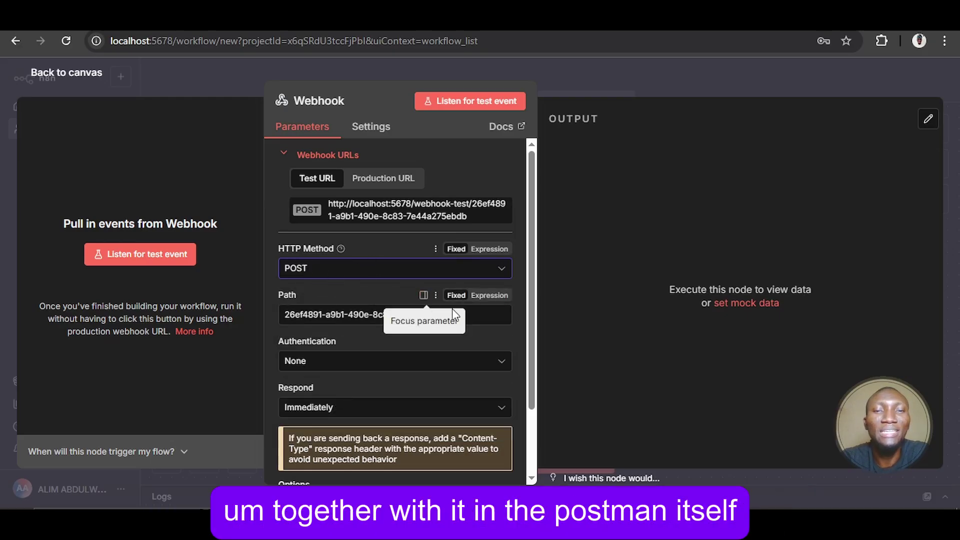
# Step: Replace the Webhook node's path with sheet-logger and return to the canvas
pyautogui.click(476, 315)
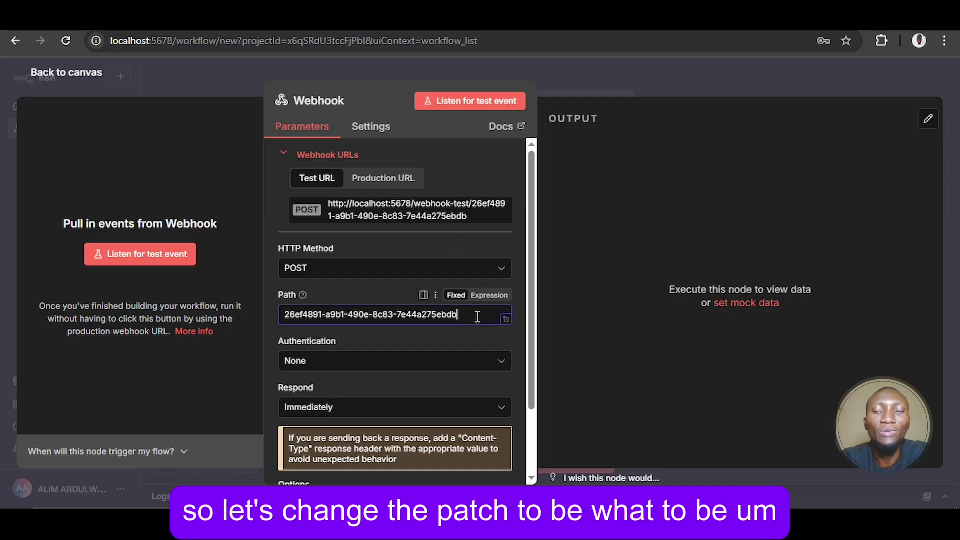
pyautogui.press('BackSpace')
pyautogui.press('BackSpace')
pyautogui.press('BackSpace')
pyautogui.press('BackSpace')
pyautogui.press('BackSpace')
pyautogui.press('BackSpace')
pyautogui.press('BackSpace')
pyautogui.press('BackSpace')
pyautogui.press('BackSpace')
pyautogui.press('BackSpace')
pyautogui.press('BackSpace')
pyautogui.press('BackSpace')
pyautogui.press('BackSpace')
pyautogui.press('BackSpace')
pyautogui.press('BackSpace')
pyautogui.press('BackSpace')
pyautogui.press('BackSpace')
pyautogui.press('BackSpace')
pyautogui.press('BackSpace')
pyautogui.press('BackSpace')
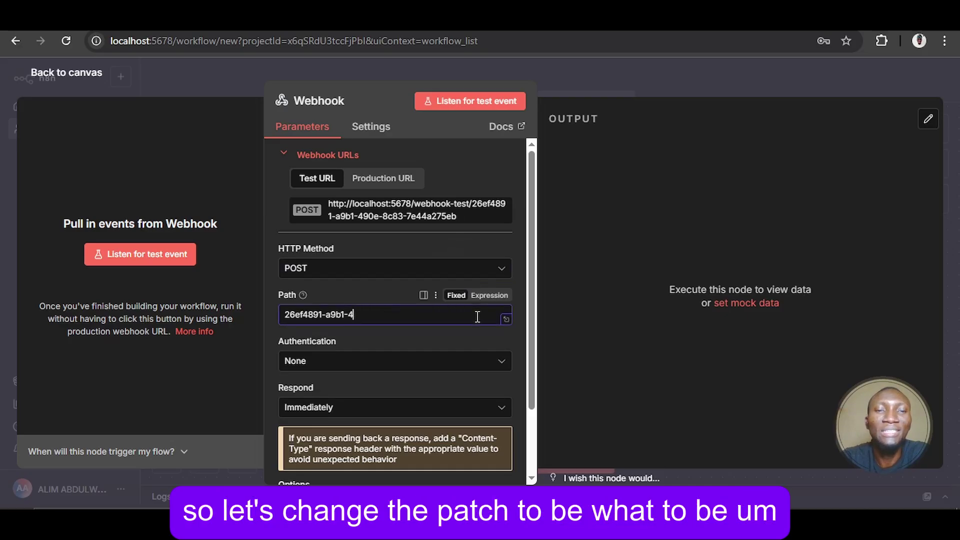
pyautogui.write('s')
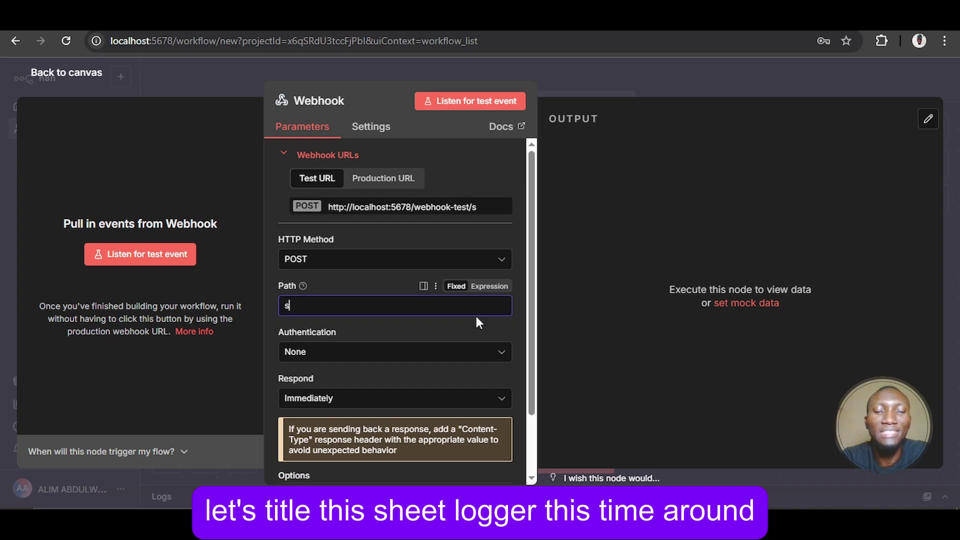
pyautogui.write('heet-')
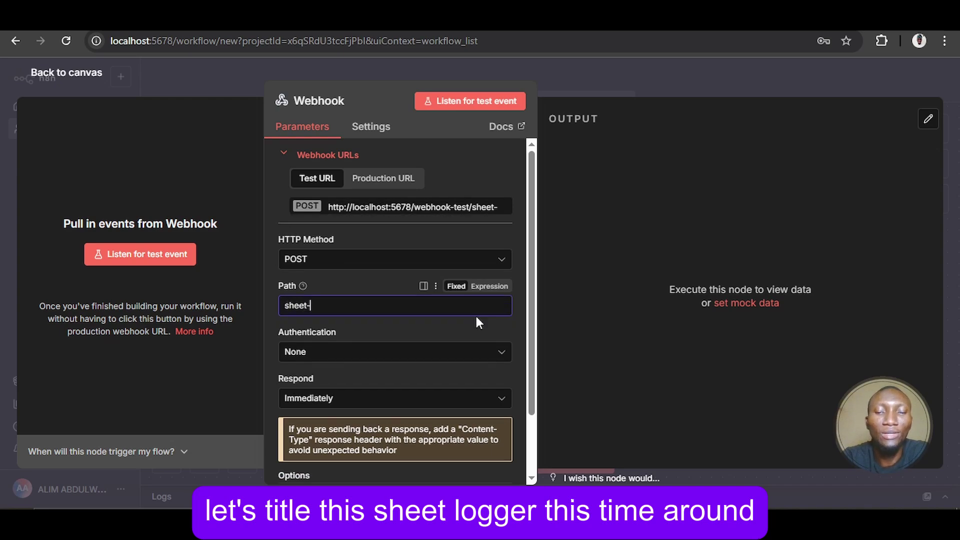
pyautogui.write('logger')
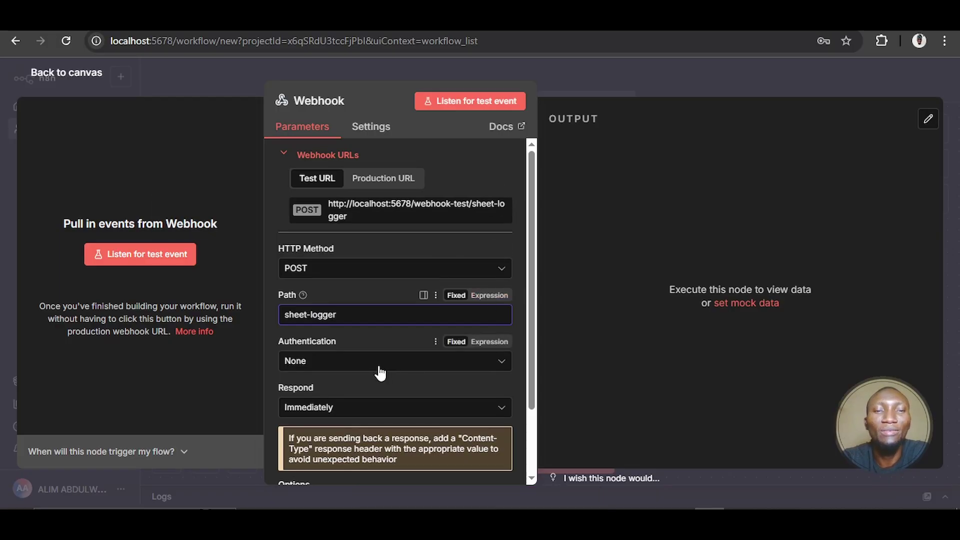
pyautogui.scroll(-1, 379, 373)
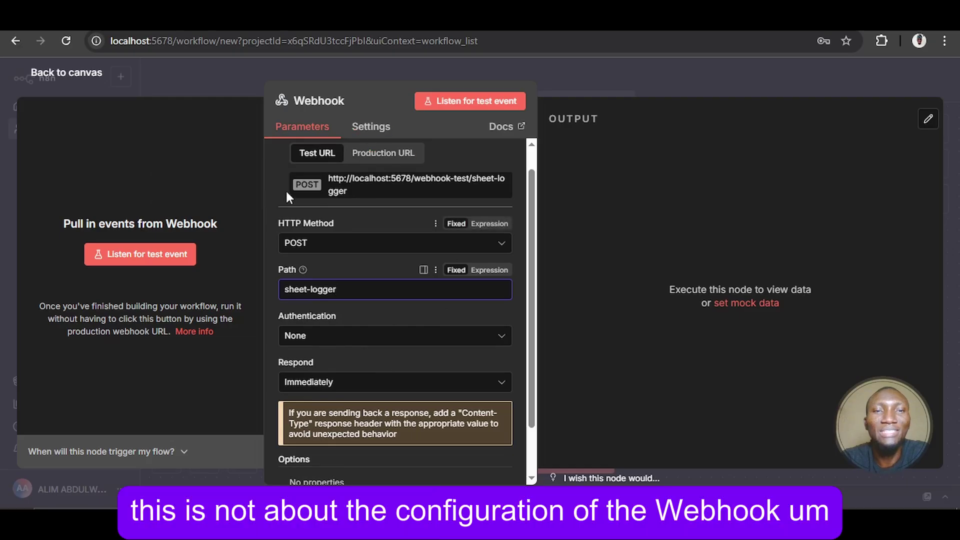
pyautogui.click(80, 74)
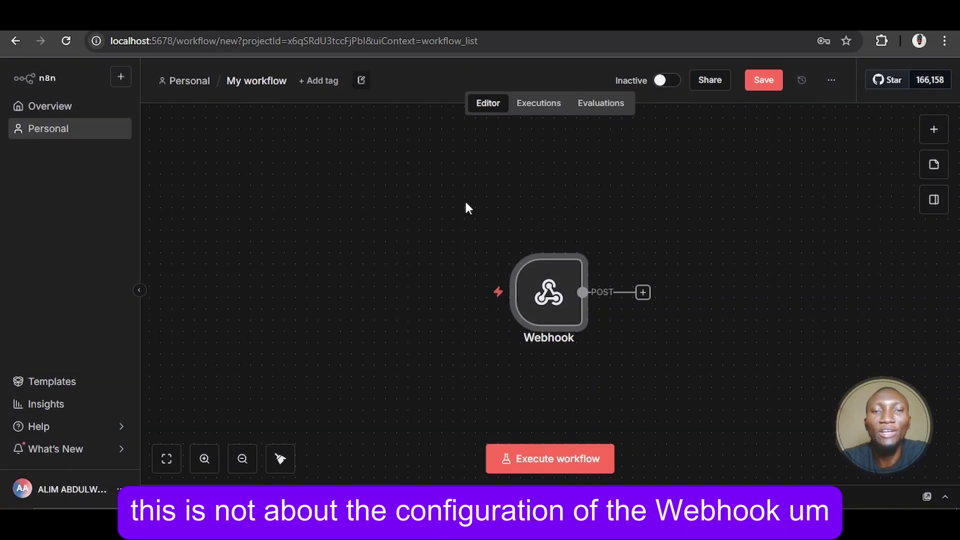
# Step: Add a Google Sheets node with the Append row in sheet action after the Webhook node
pyautogui.click(168, 461)
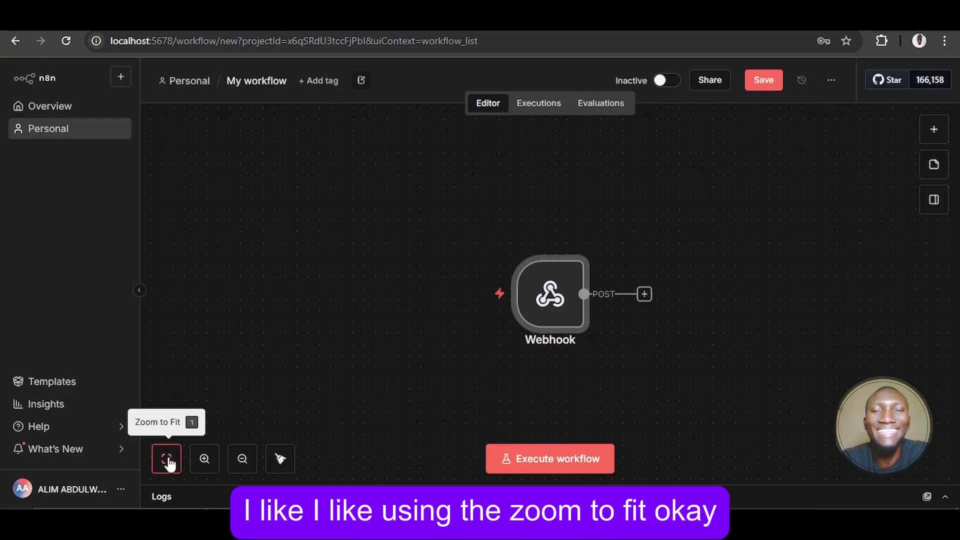
pyautogui.click(645, 294)
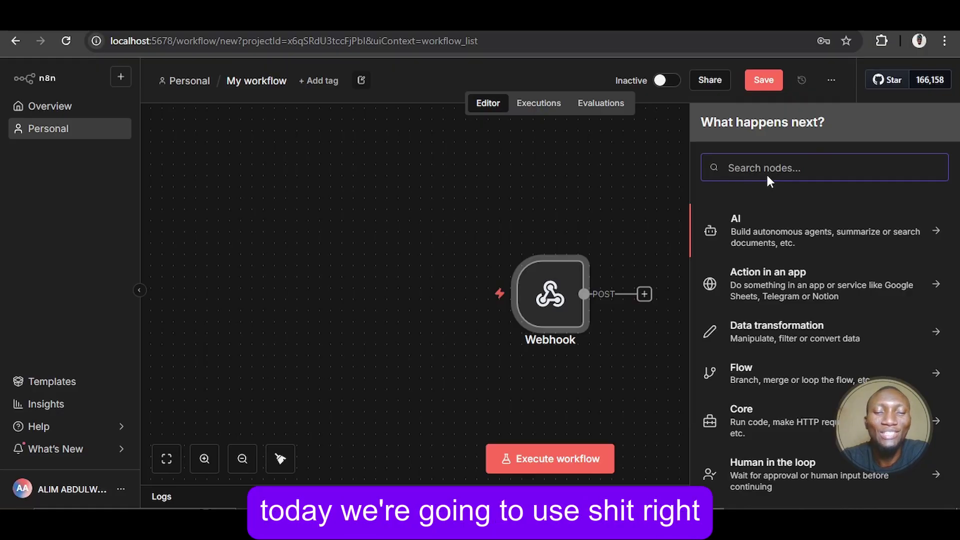
pyautogui.write('sh')
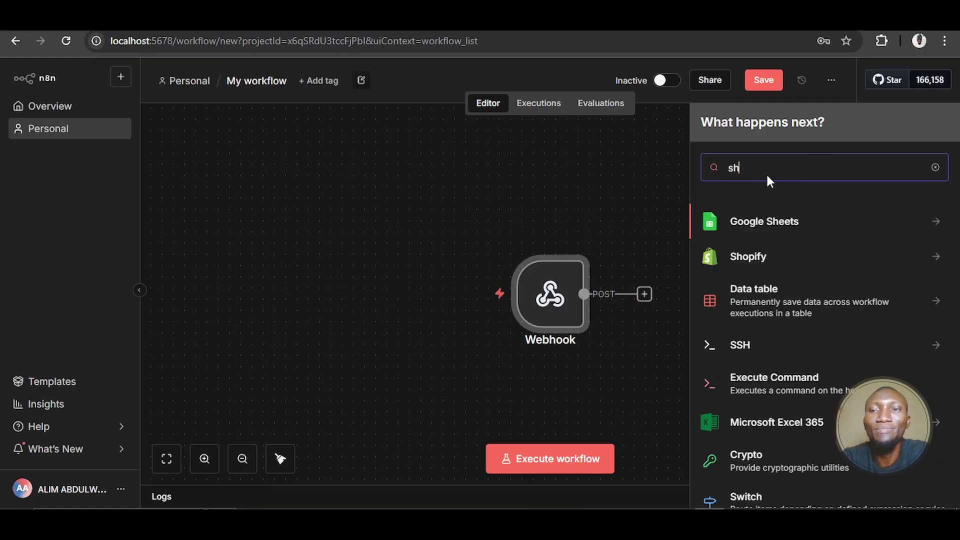
pyautogui.click(781, 222)
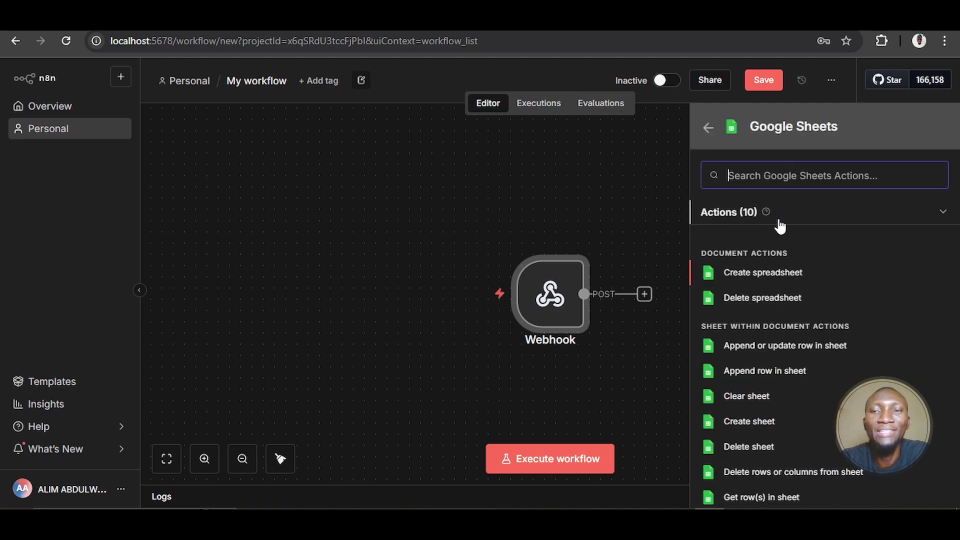
pyautogui.scroll(-2, 757, 285)
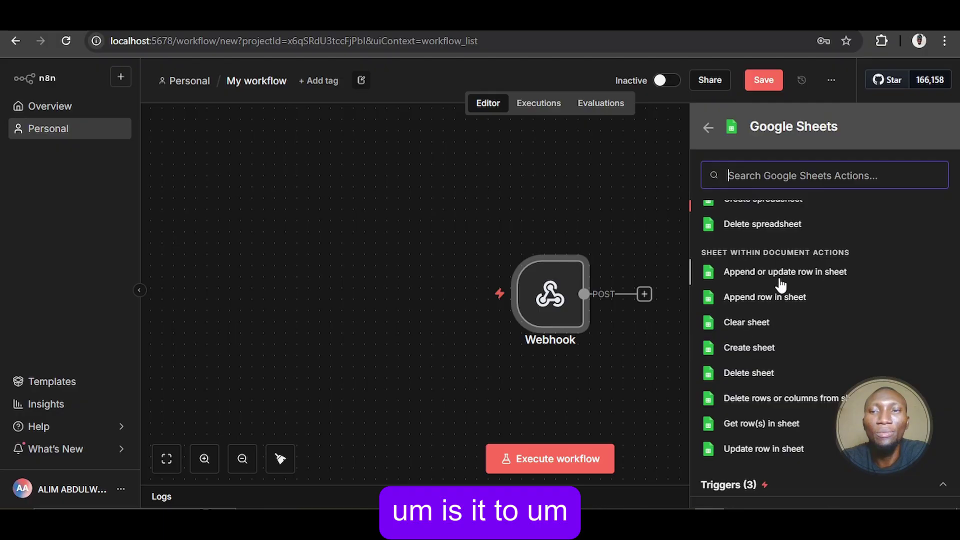
pyautogui.scroll(2, 781, 286)
pyautogui.scroll(-1, 781, 286)
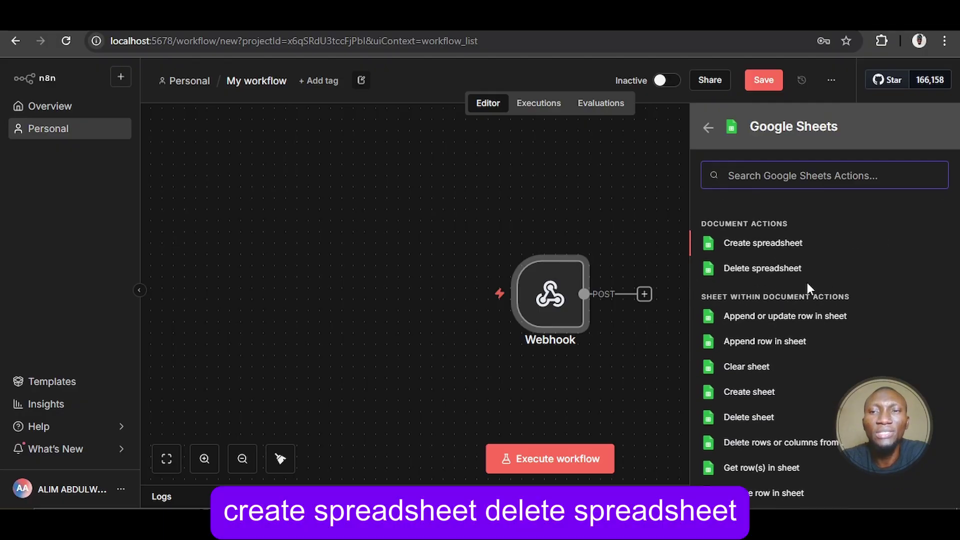
pyautogui.scroll(-2, 809, 290)
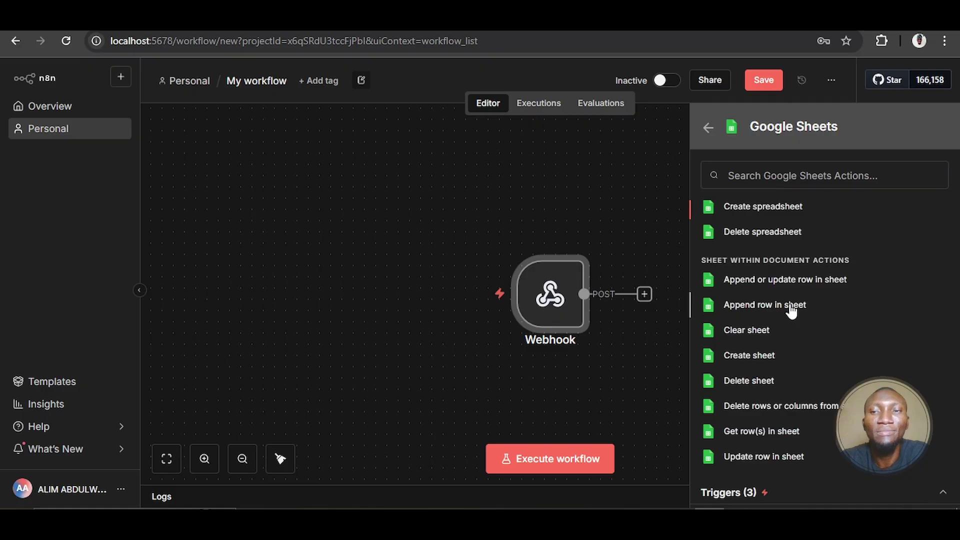
pyautogui.click(791, 309)
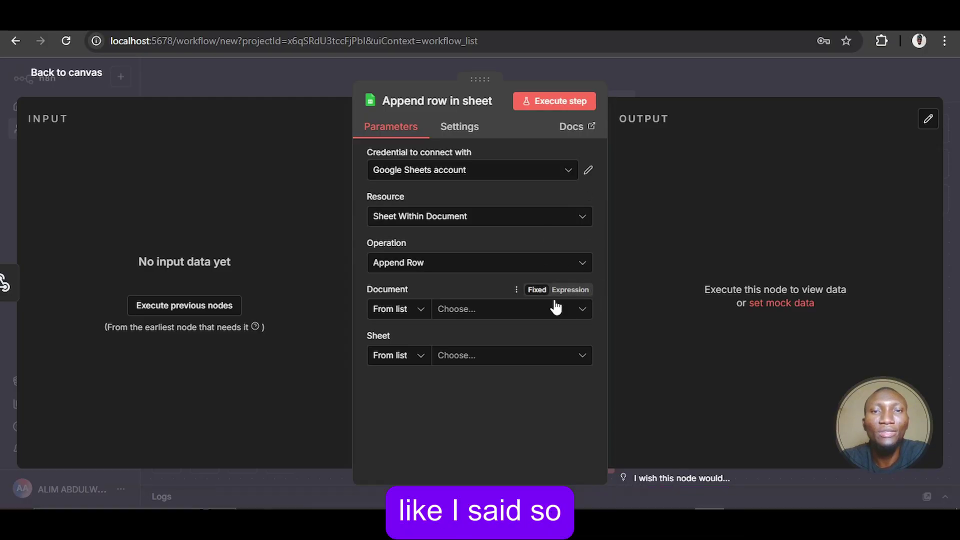
# Step: Reconnect the Google Sheets account credential by signing in with Google and granting SHEDULER access, and close the credential settings
pyautogui.click(588, 173)
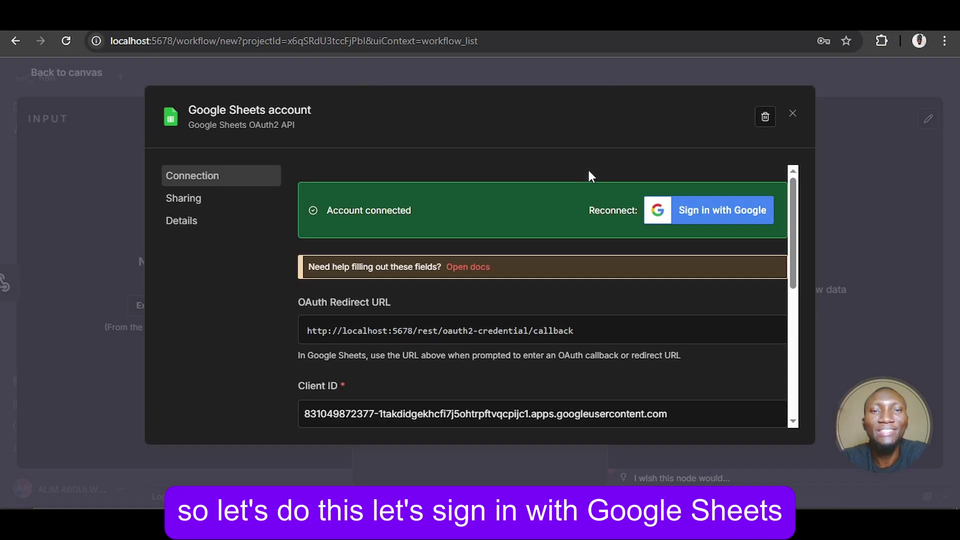
pyautogui.click(685, 216)
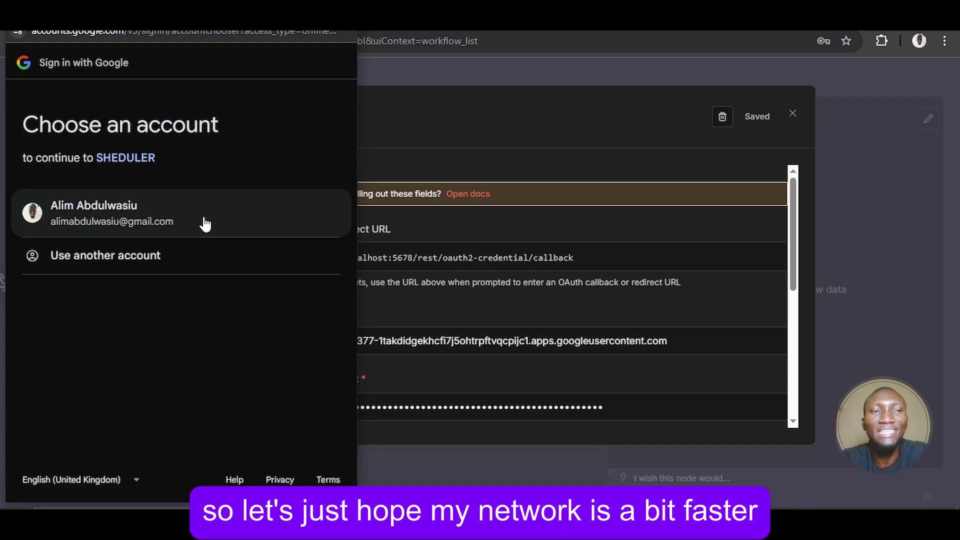
pyautogui.click(204, 219)
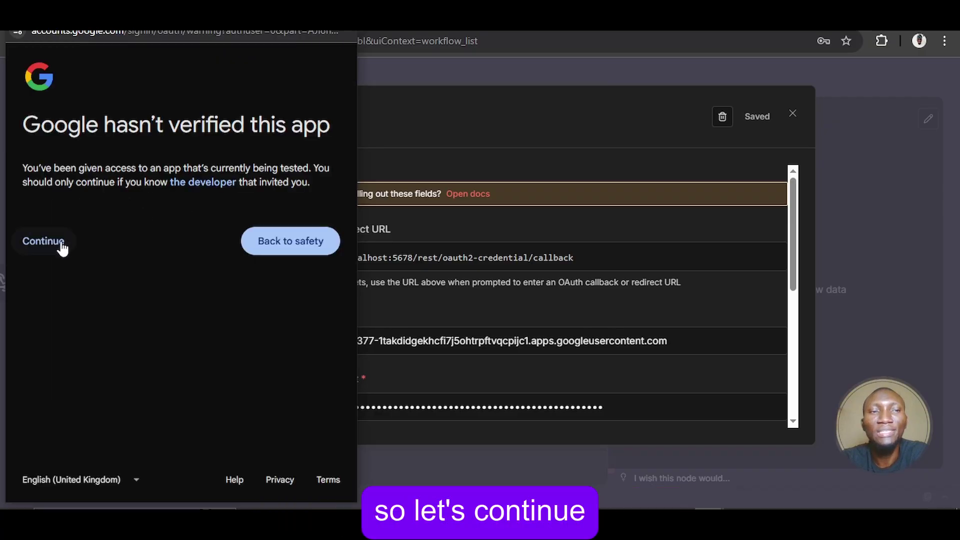
pyautogui.click(62, 247)
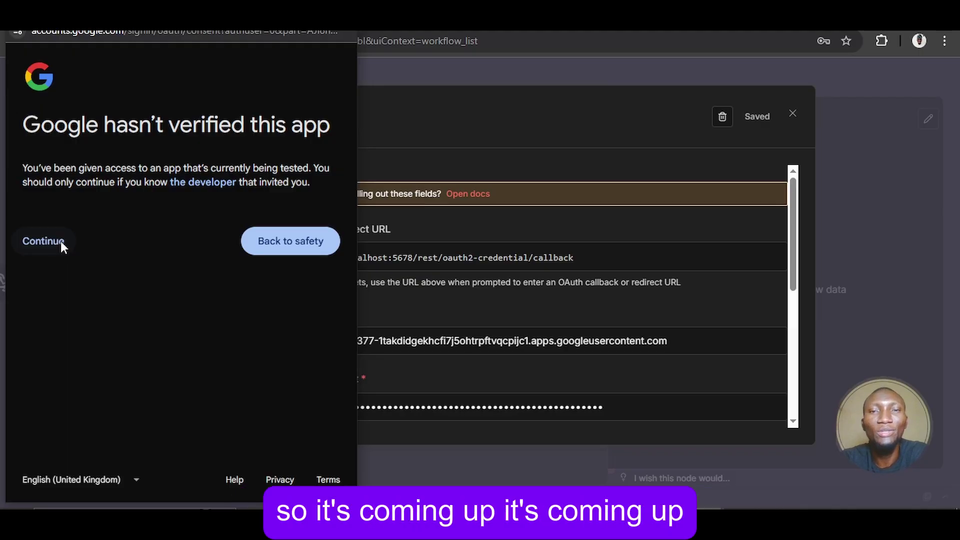
pyautogui.click(79, 238)
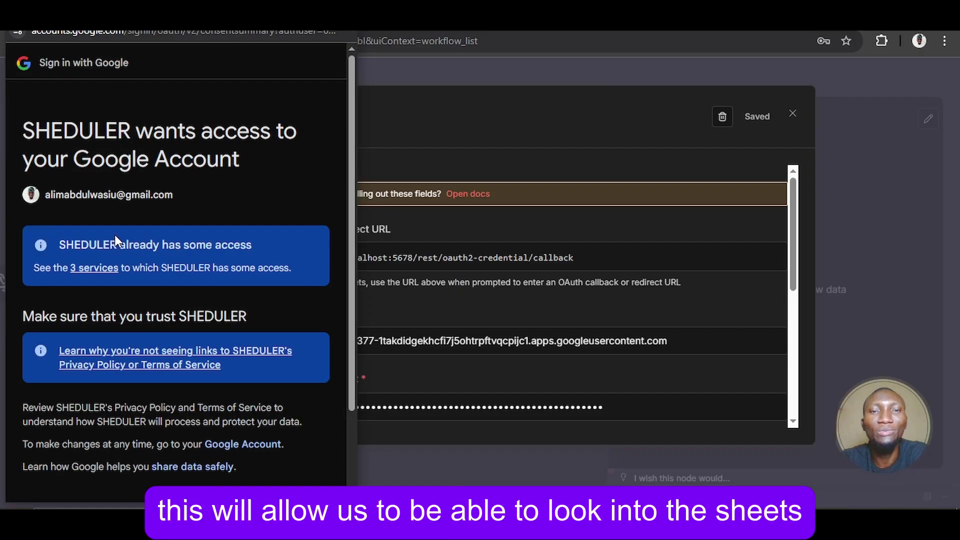
pyautogui.scroll(-1, 166, 211)
pyautogui.scroll(-1, 166, 211)
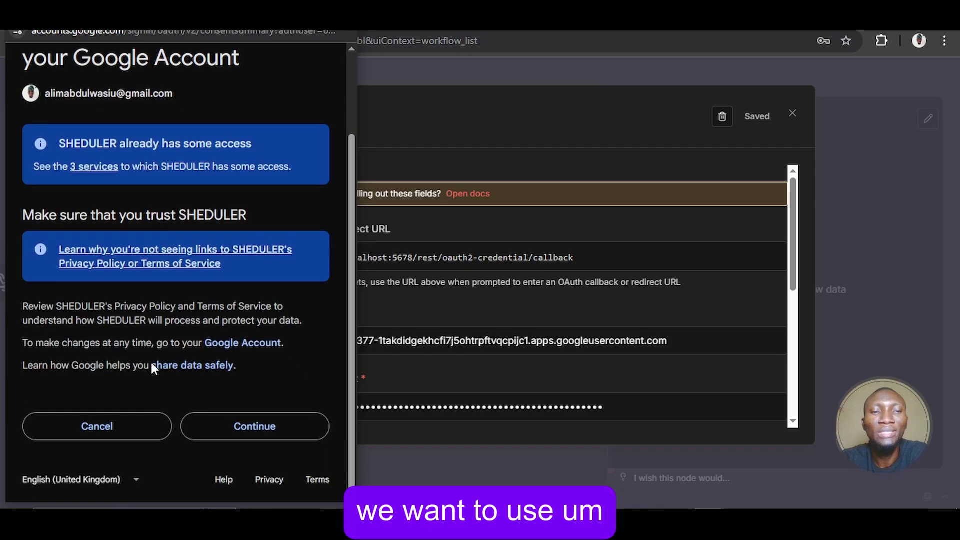
pyautogui.click(248, 428)
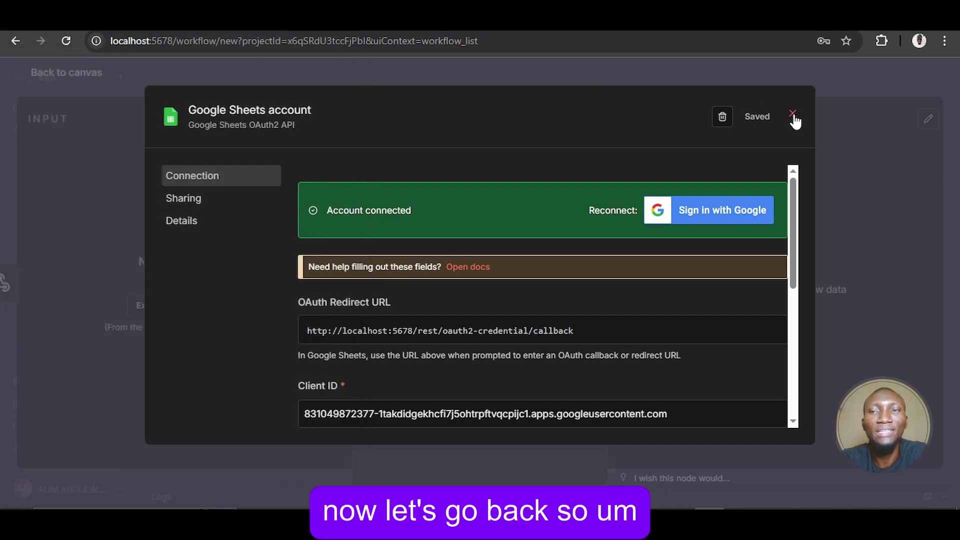
pyautogui.click(793, 116)
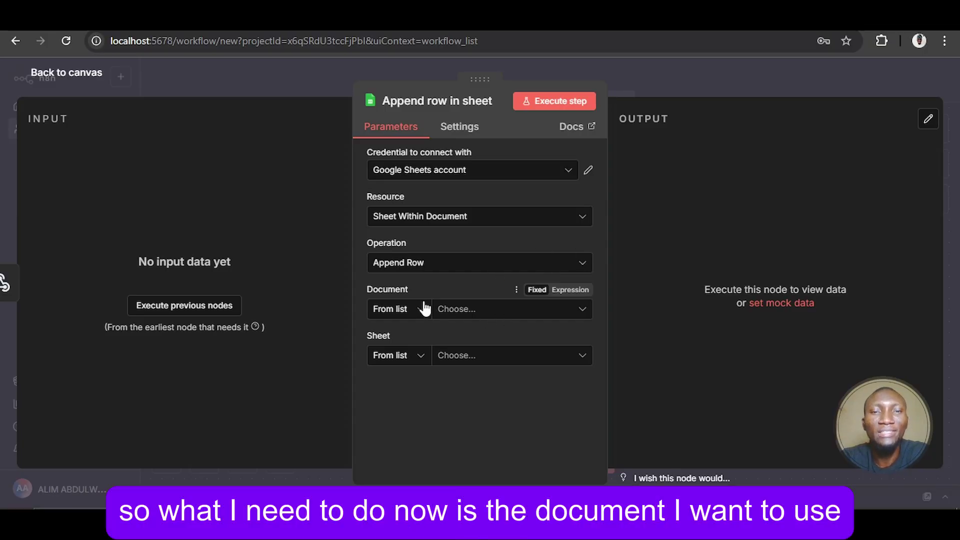
# Step: Select the Webhook Logger document and its Sheet1 as the target for appended rows
pyautogui.click(466, 313)
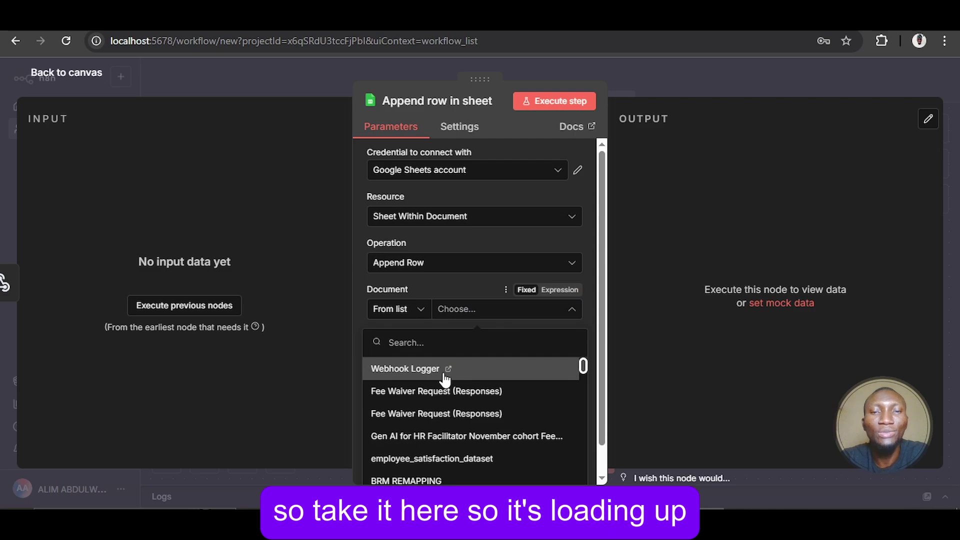
pyautogui.click(445, 376)
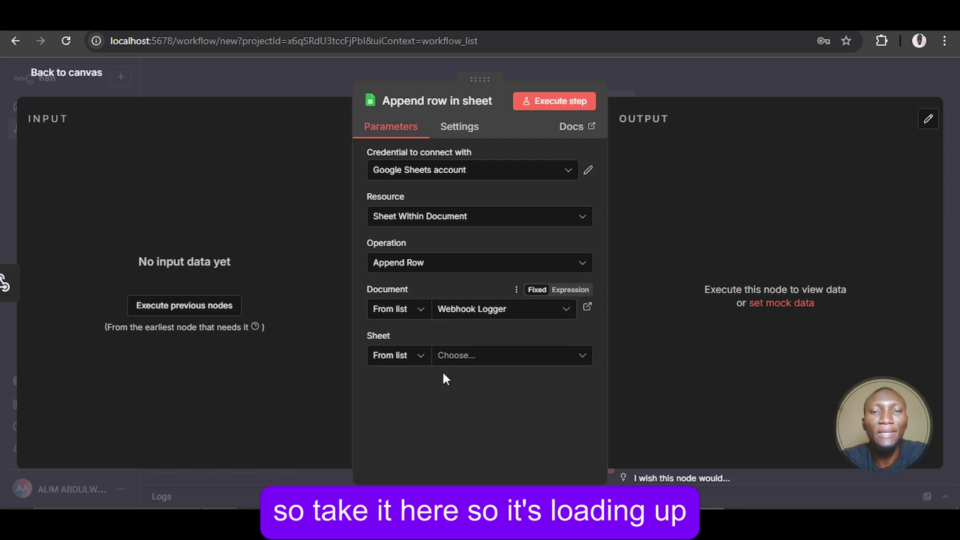
pyautogui.click(464, 358)
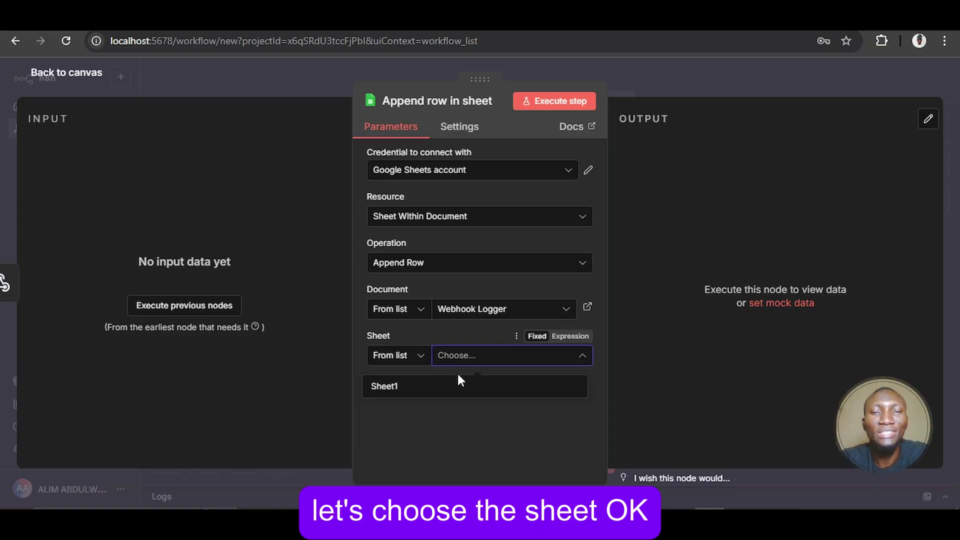
pyautogui.click(446, 387)
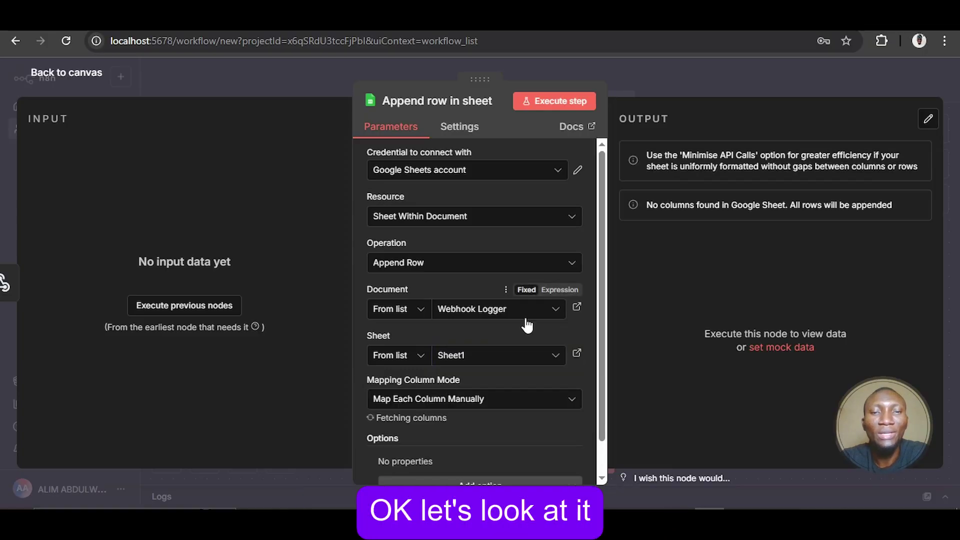
# Step: Choose Map Each Column Manually as the column mapping mode, review the columns to send, and return to the canvas
pyautogui.scroll(-1, 525, 327)
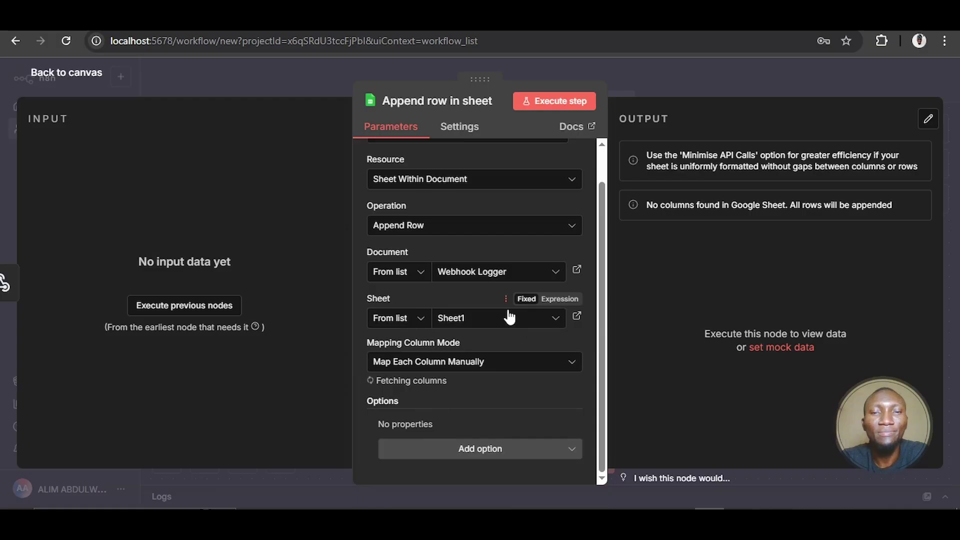
pyautogui.scroll(-3, 508, 315)
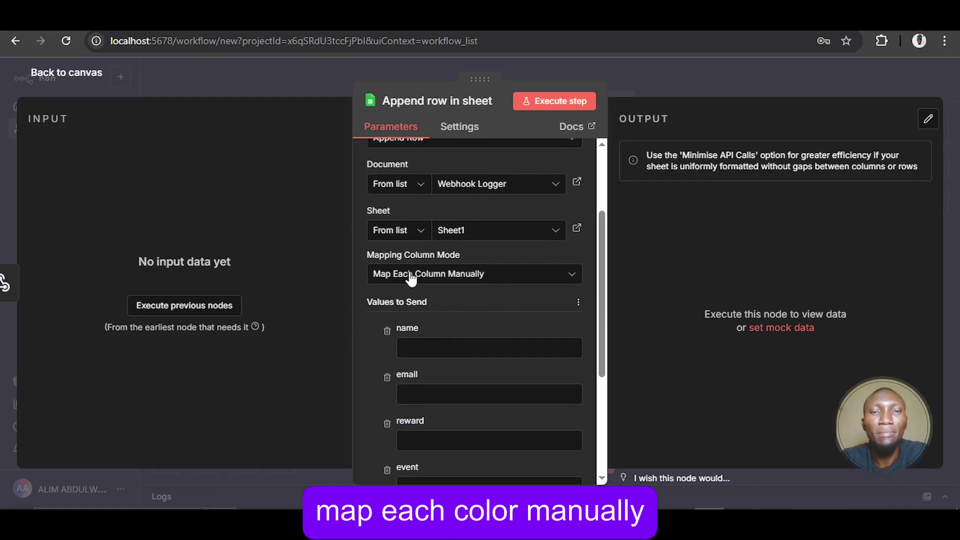
pyautogui.click(504, 278)
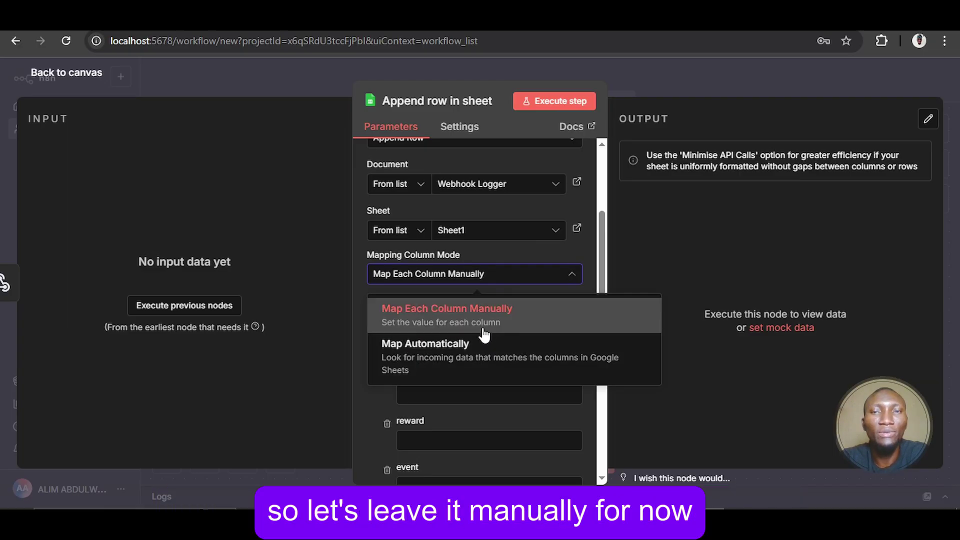
pyautogui.click(484, 334)
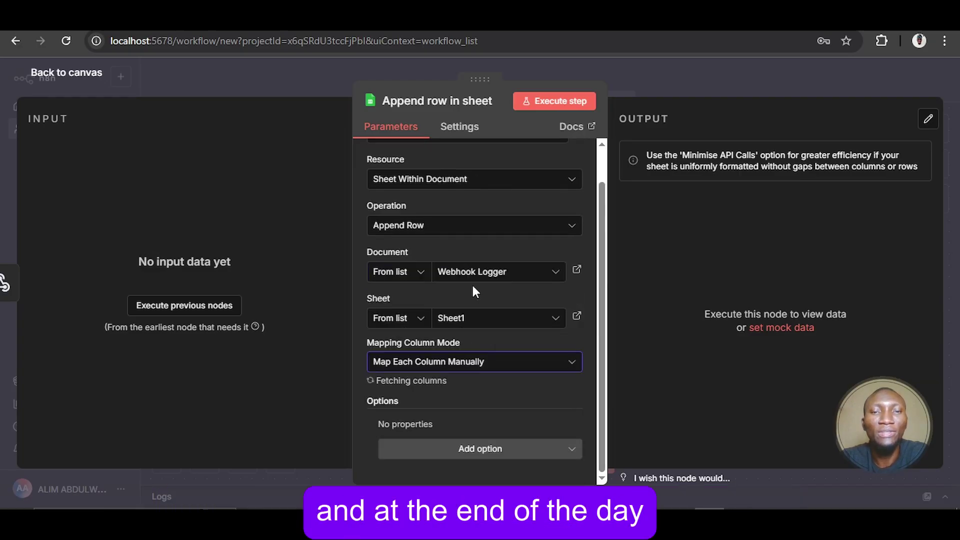
pyautogui.scroll(-3, 453, 314)
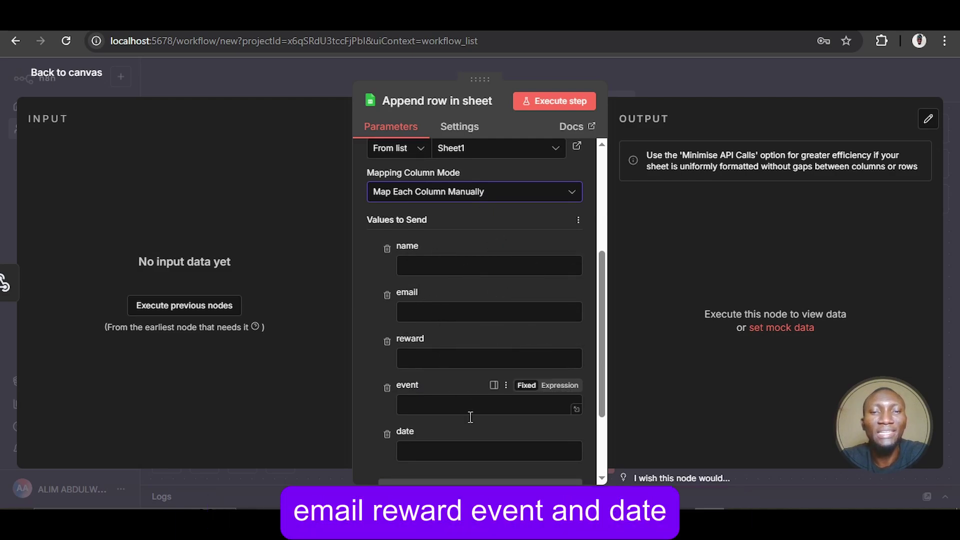
pyautogui.scroll(-1, 471, 358)
pyautogui.scroll(2, 471, 360)
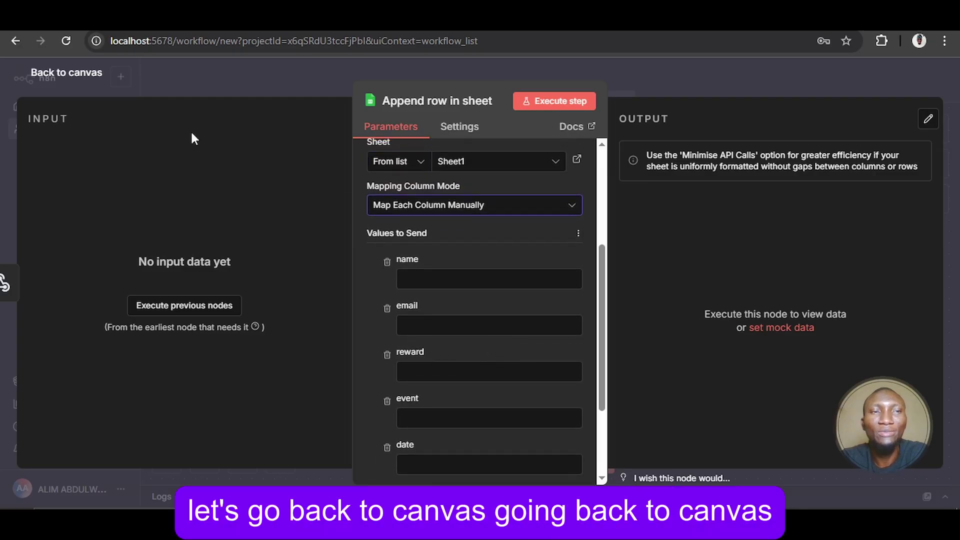
pyautogui.click(88, 82)
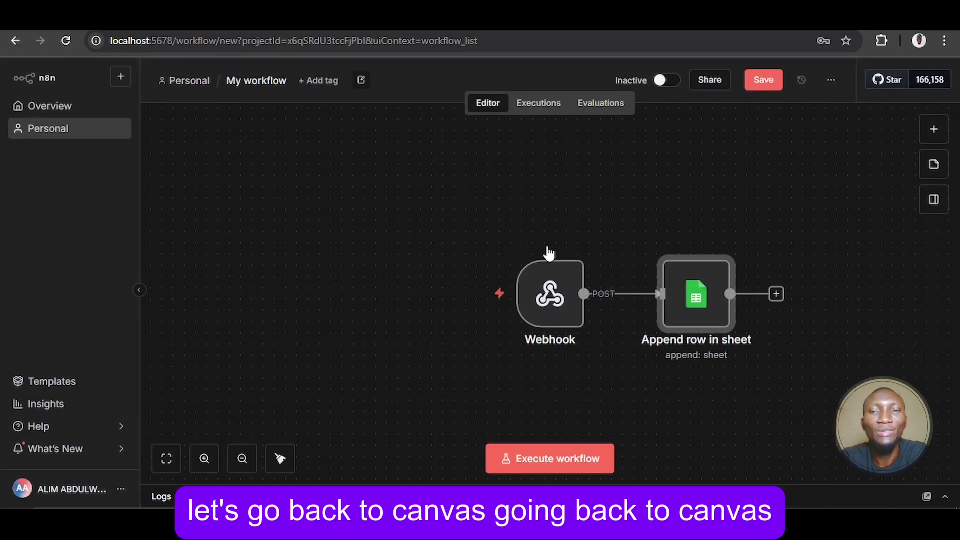
pyautogui.moveTo(572, 275)
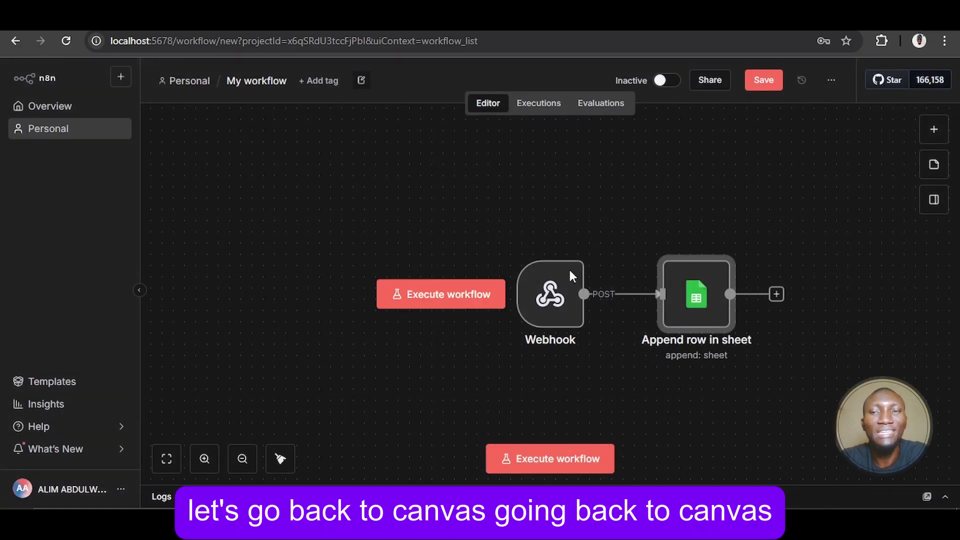
pyautogui.click(166, 460)
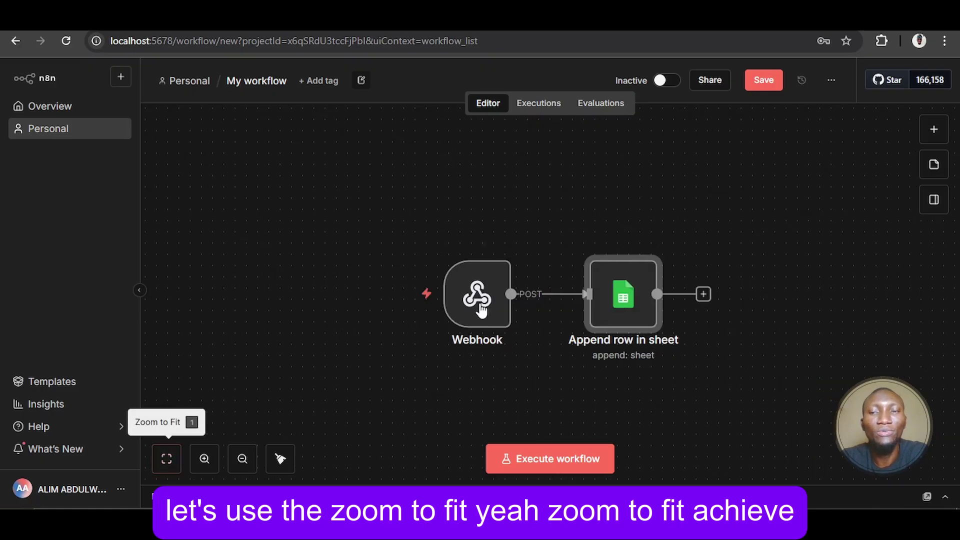
pyautogui.moveTo(600, 278)
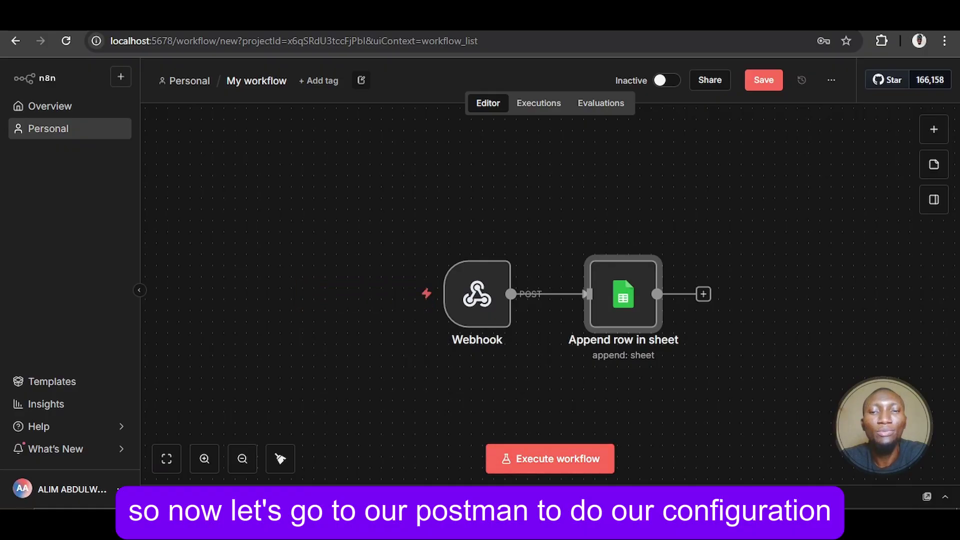
# Step: Switch to Postman and create a new request with the POST method
pyautogui.hotkey('alt', 'Tab')
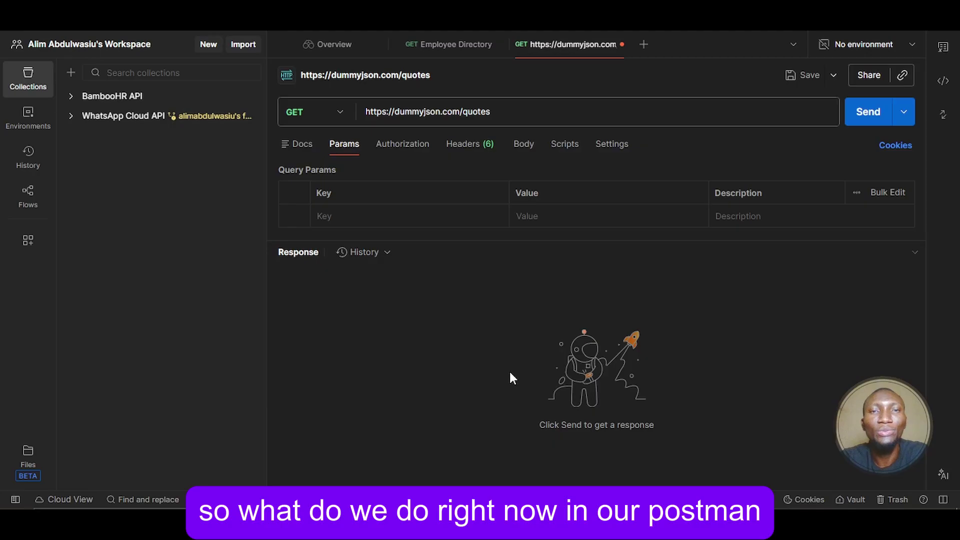
pyautogui.click(644, 45)
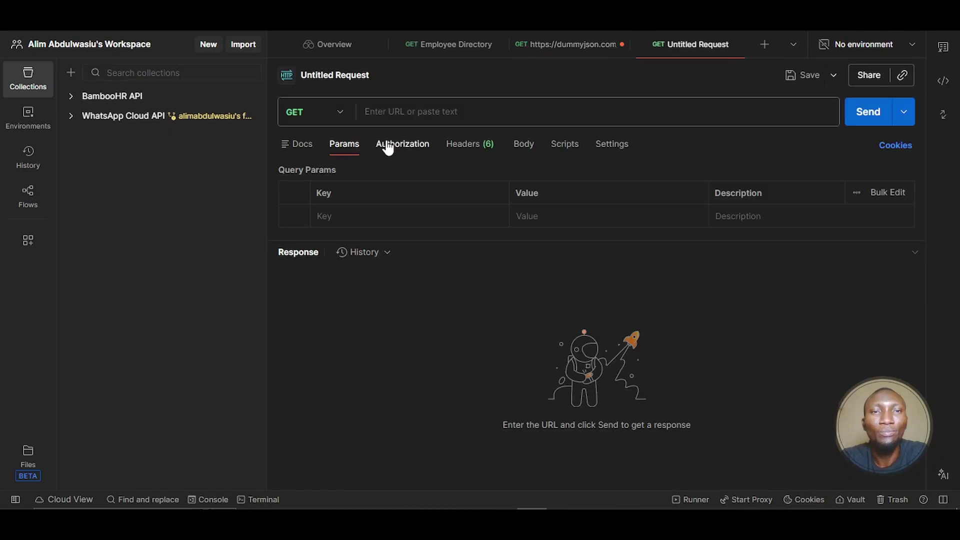
pyautogui.click(365, 114)
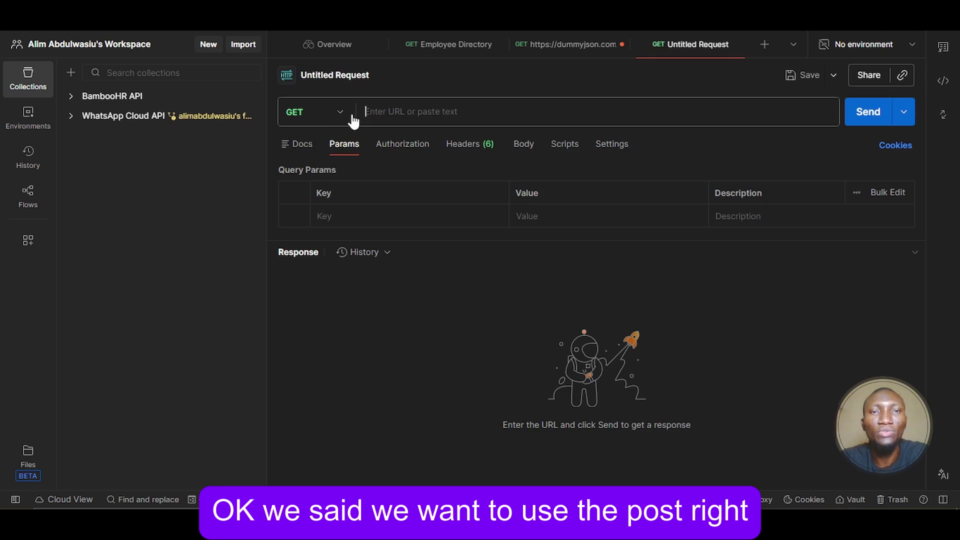
pyautogui.click(332, 115)
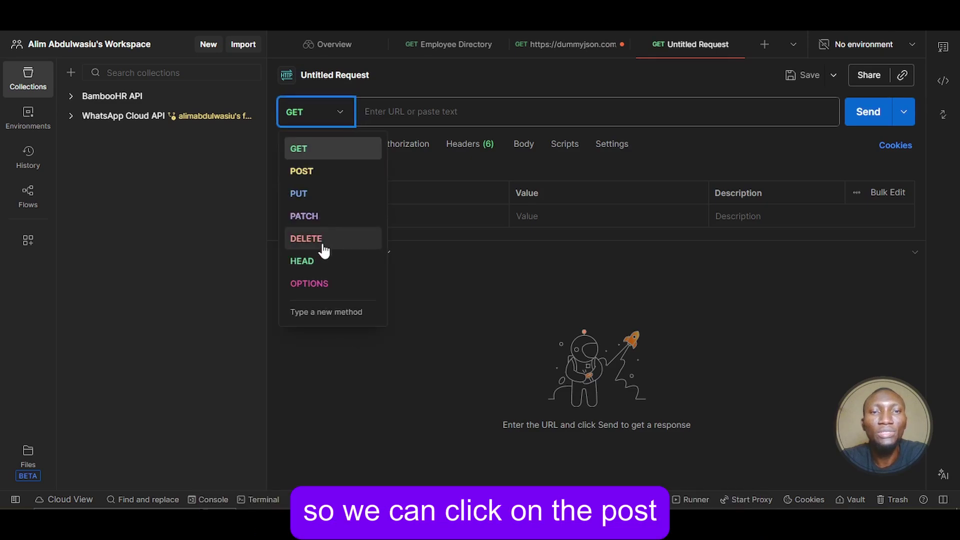
pyautogui.click(301, 172)
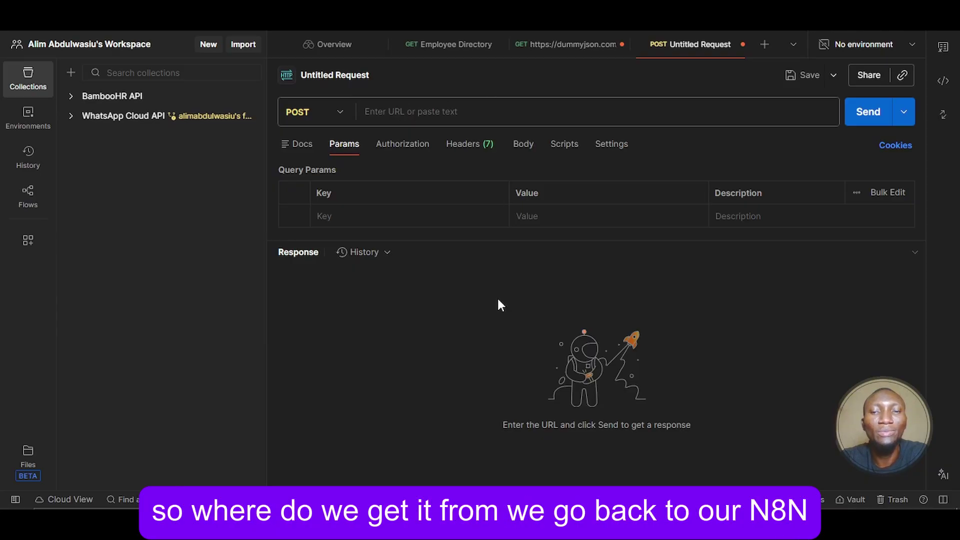
# Step: Switch back to n8n, copy the Webhook node's test URL and return to the canvas
pyautogui.click(500, 525)
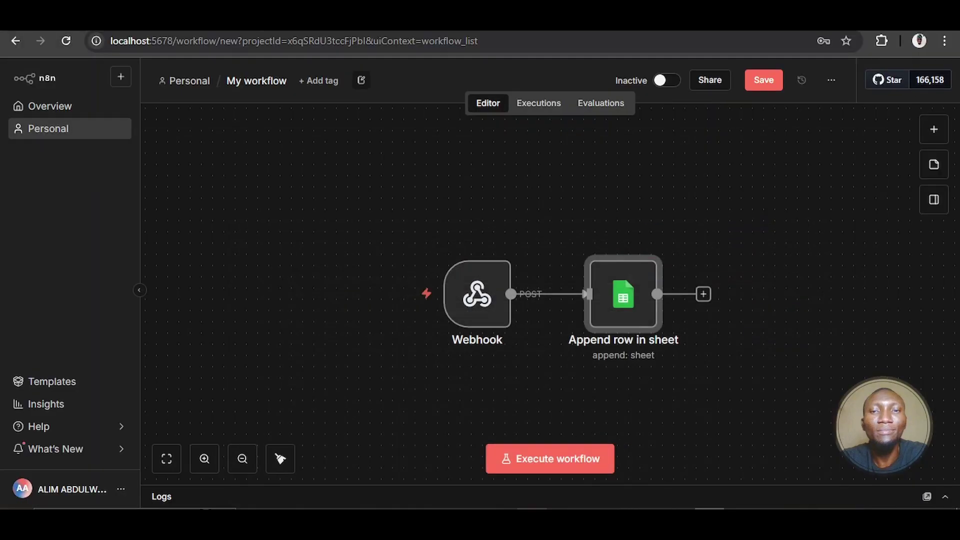
pyautogui.doubleClick(489, 319)
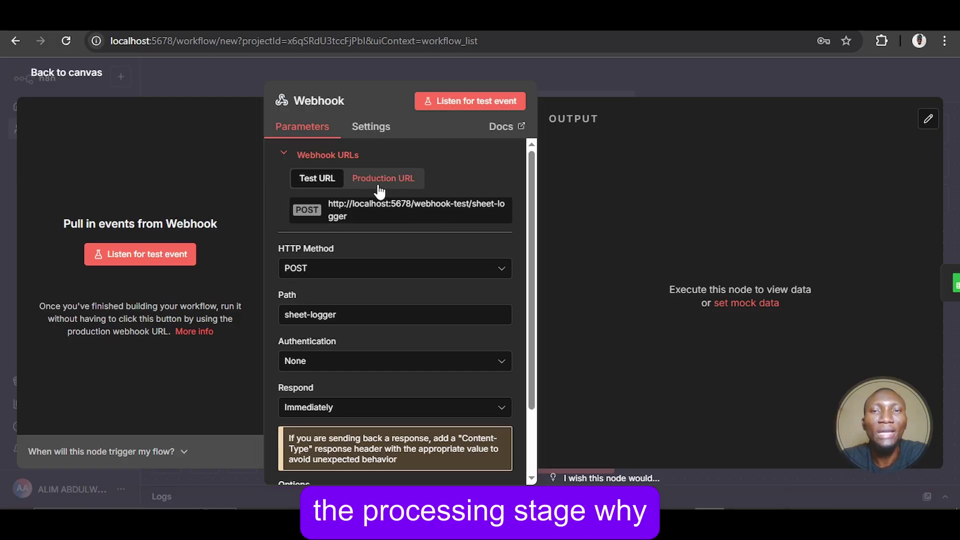
pyautogui.click(400, 188)
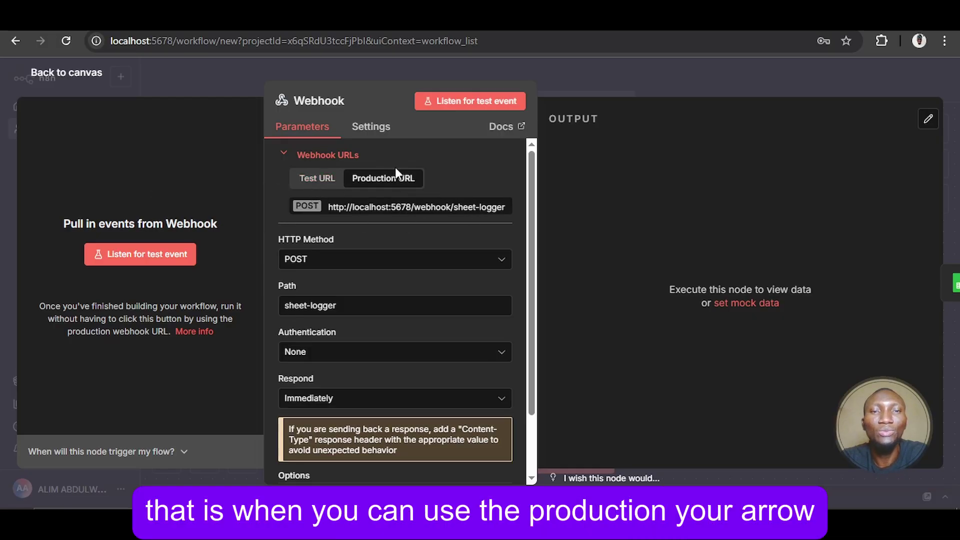
pyautogui.click(328, 186)
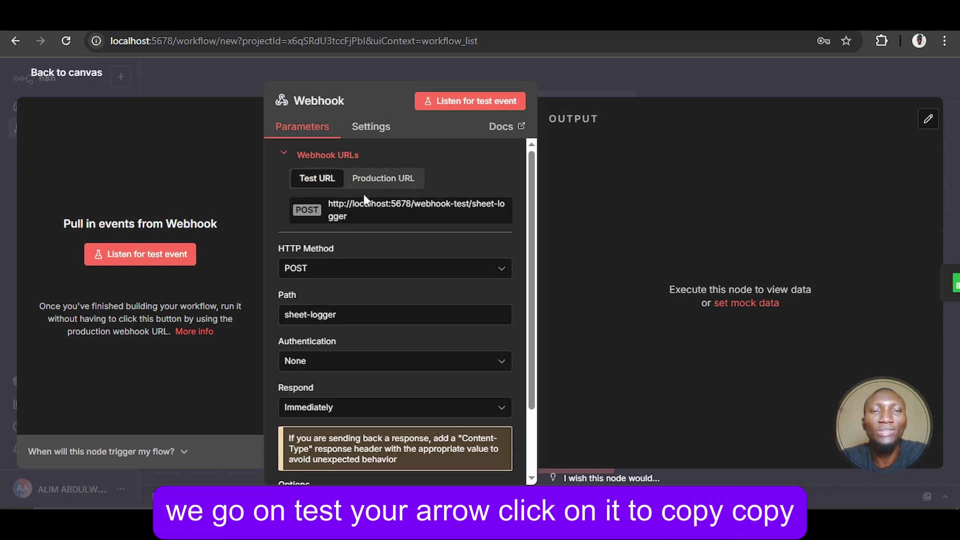
pyautogui.click(390, 213)
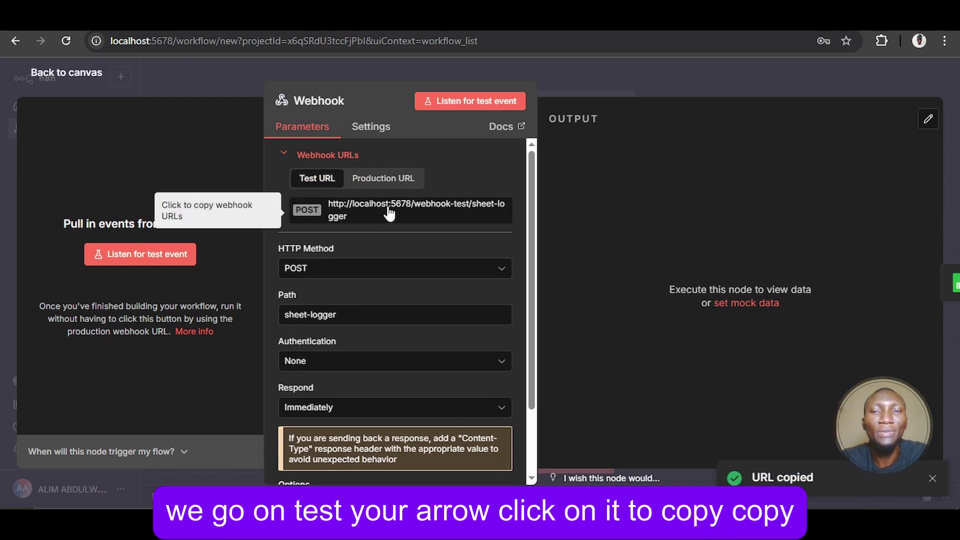
pyautogui.click(390, 213)
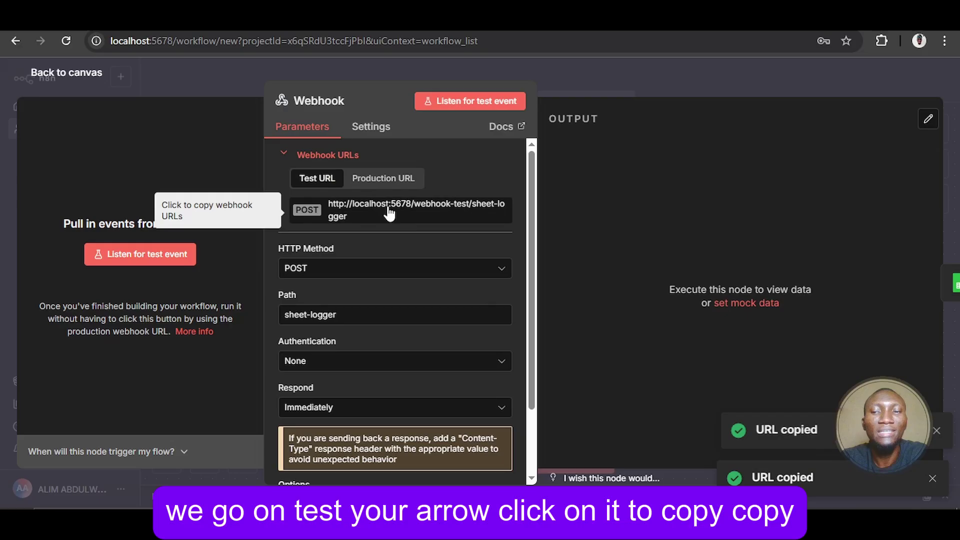
pyautogui.click(93, 75)
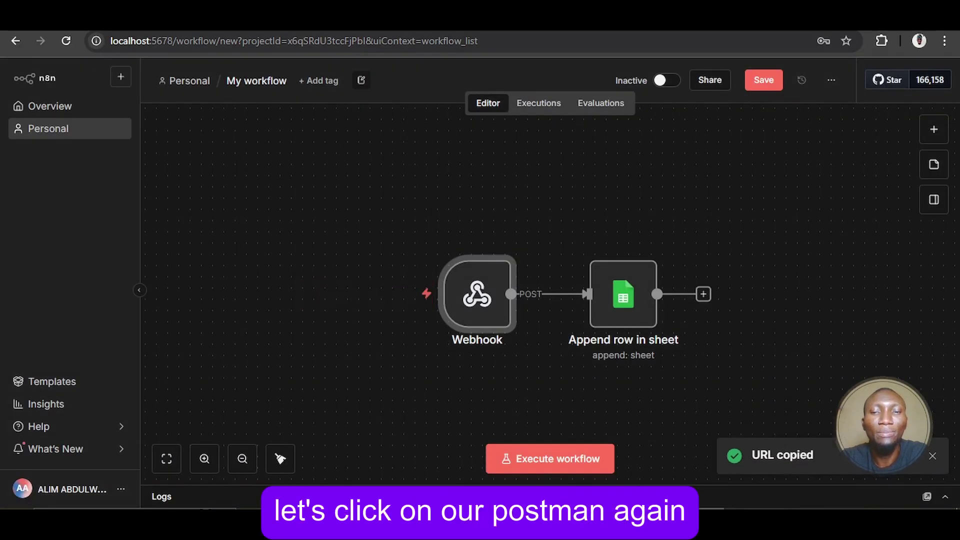
pyautogui.hotkey('alt', 'Tab')
pyautogui.click(495, 109)
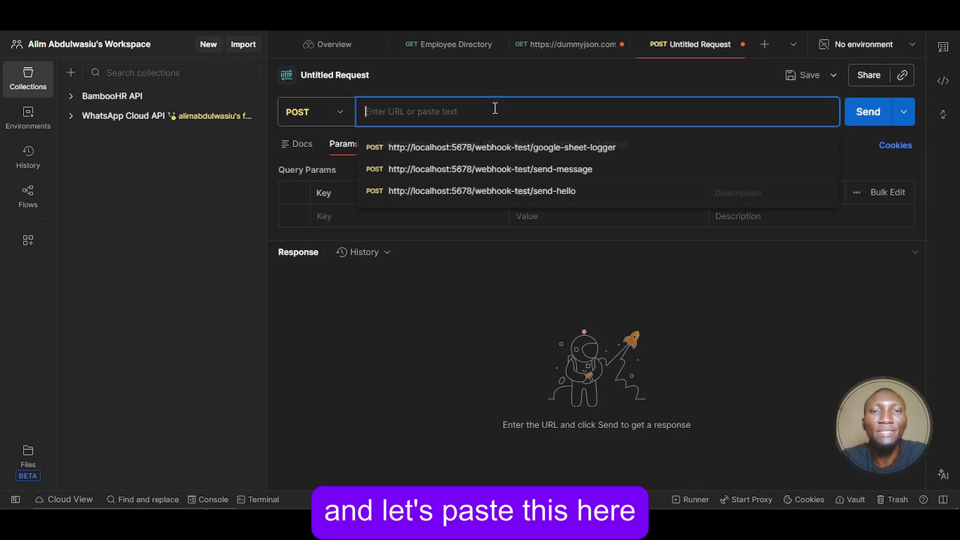
pyautogui.hotkey('ctrl', 'v')
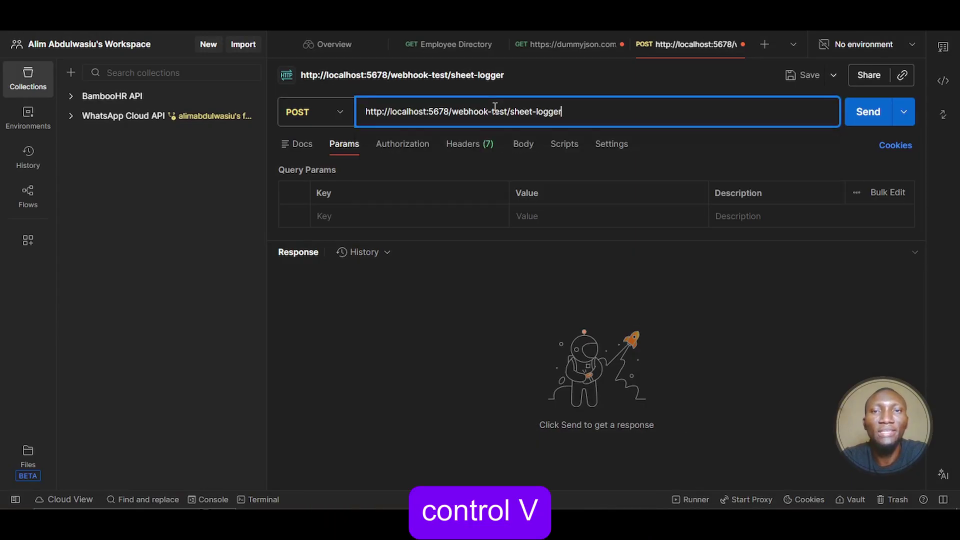
# Step: Add a Content-Type header with the value application/json to the request
pyautogui.click(465, 146)
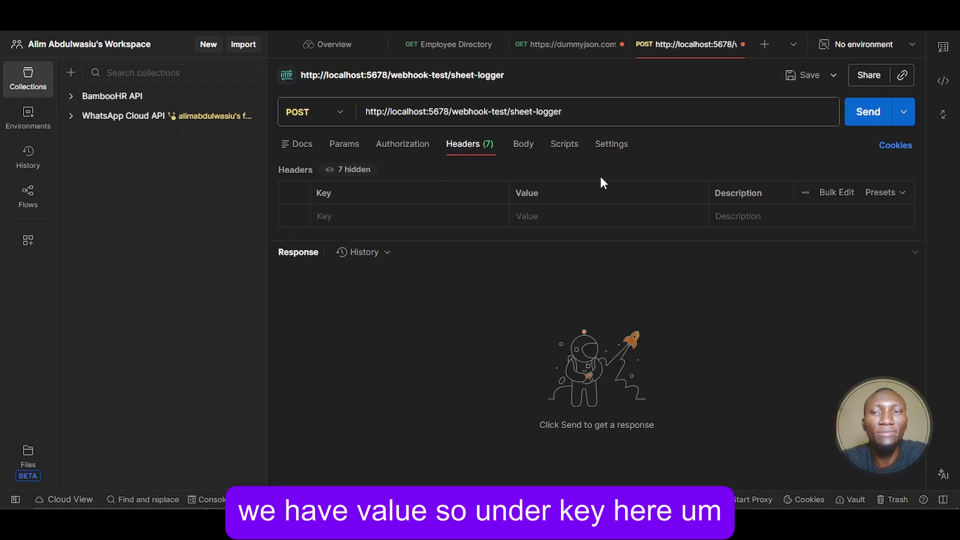
pyautogui.click(428, 216)
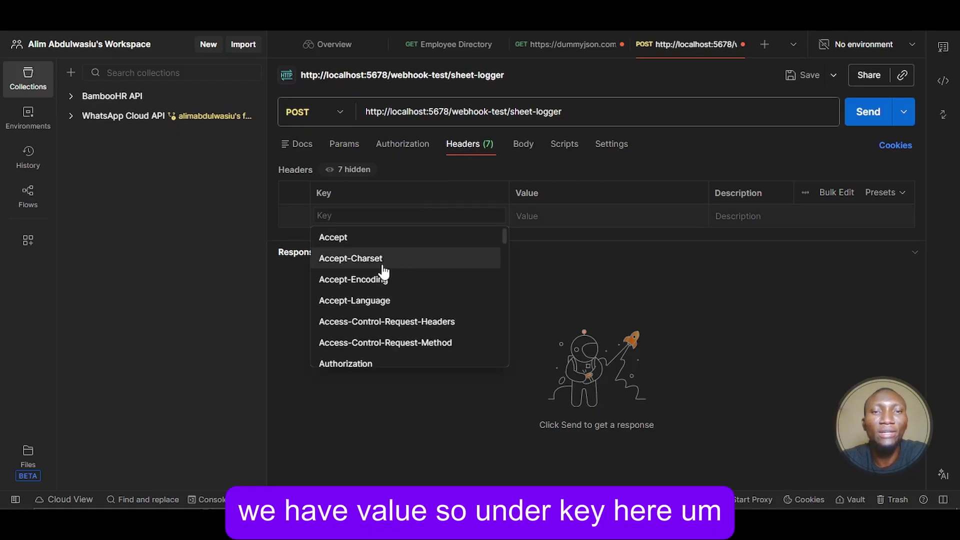
pyautogui.scroll(-1, 378, 284)
pyautogui.scroll(-5, 378, 284)
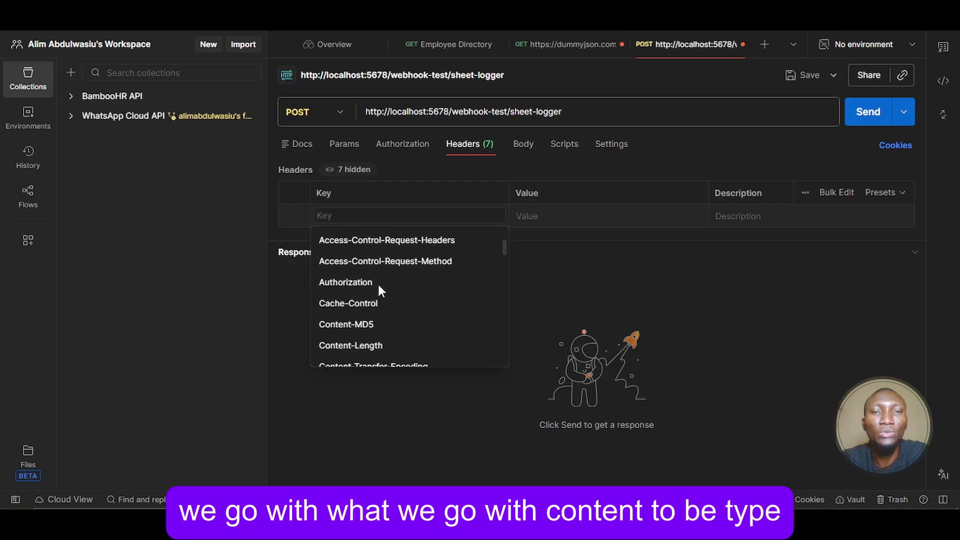
pyautogui.click(363, 304)
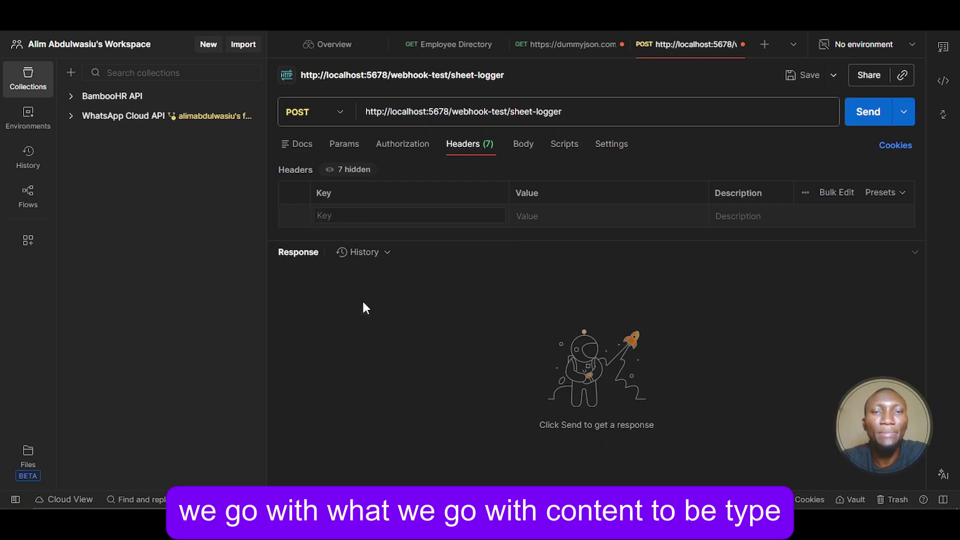
pyautogui.click(544, 207)
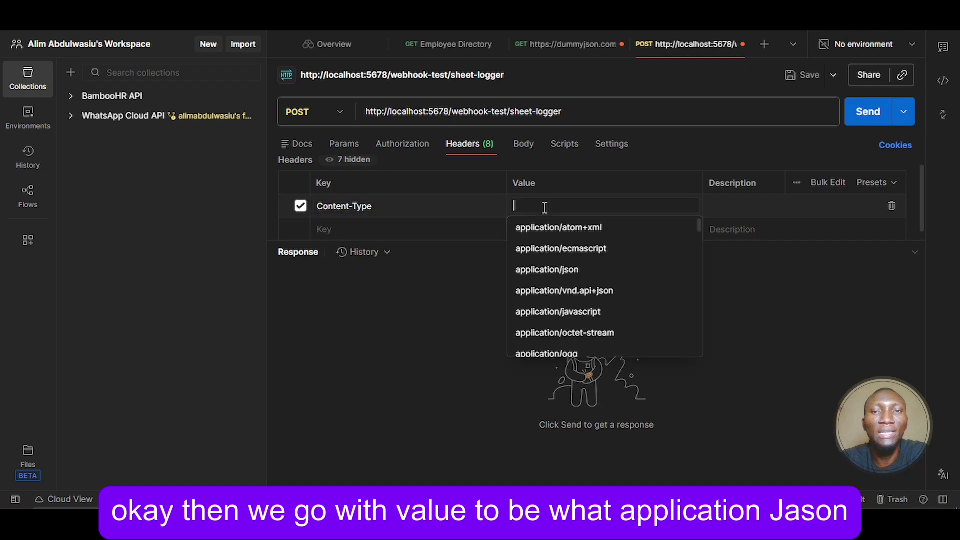
pyautogui.click(549, 272)
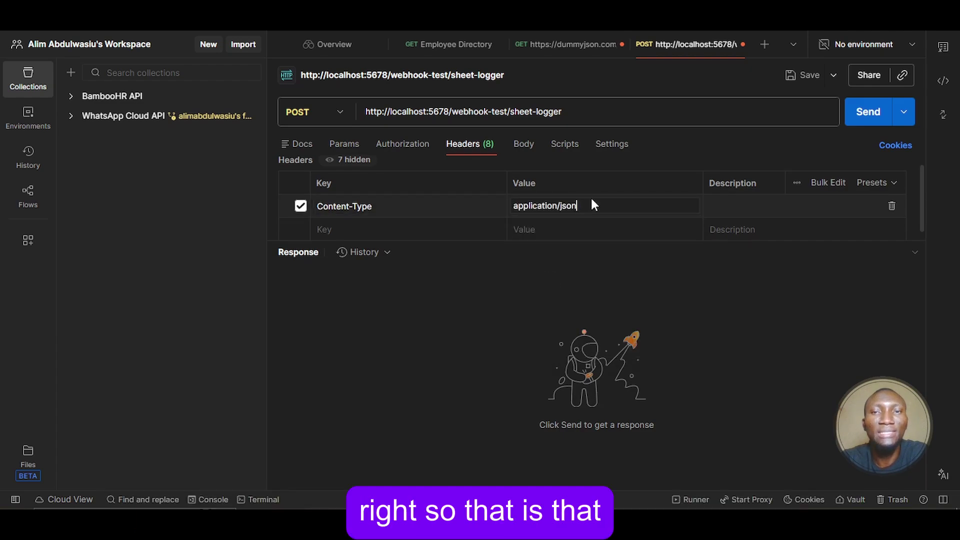
# Step: Paste a raw JSON body with name, email, reward ₦5,000, event Webhook Demo and date 2026-01-03, and enlarge the body editor
pyautogui.click(517, 147)
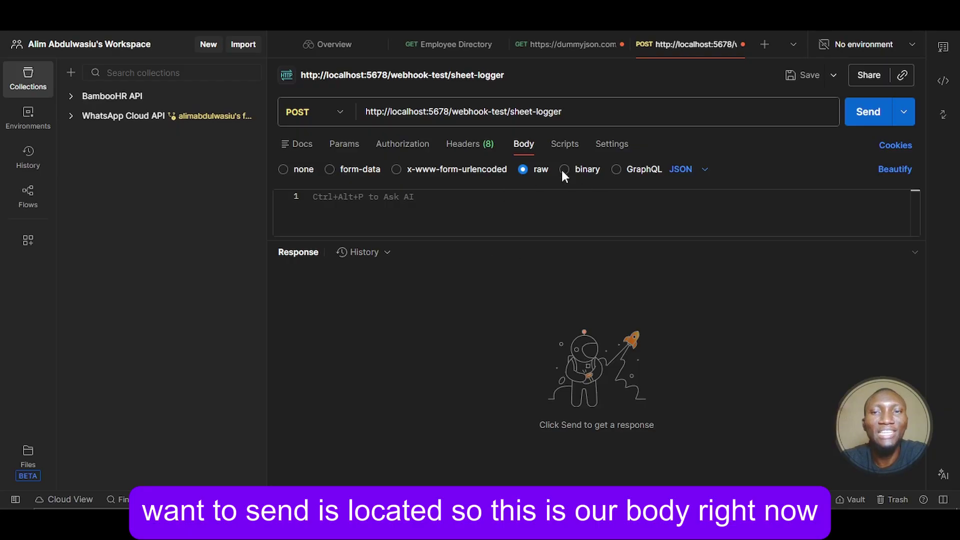
pyautogui.click(544, 208)
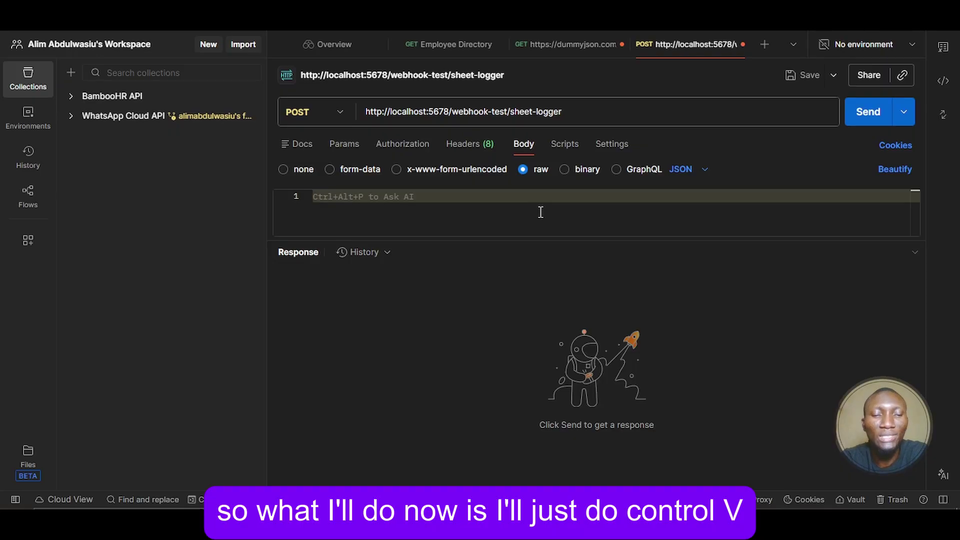
pyautogui.hotkey('ctrl', 'v')
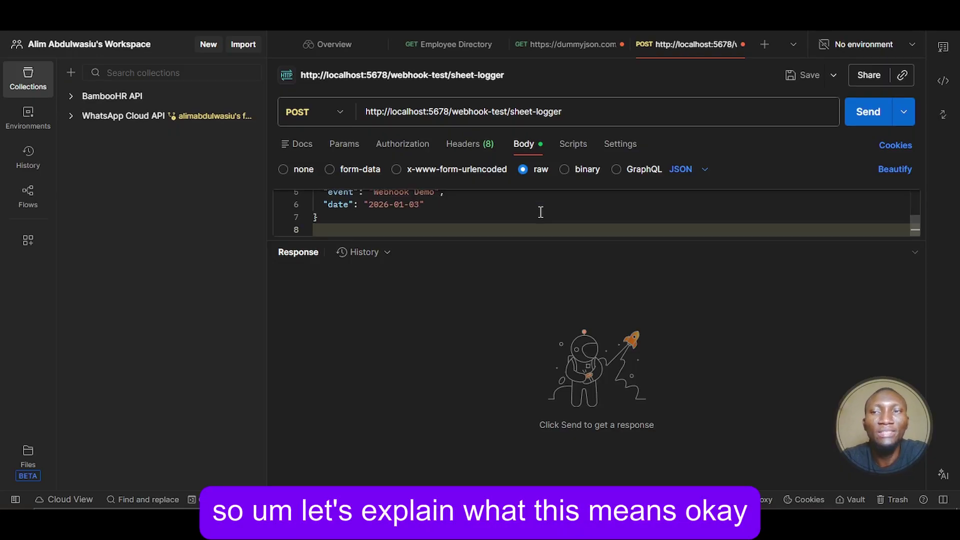
pyautogui.scroll(1, 540, 212)
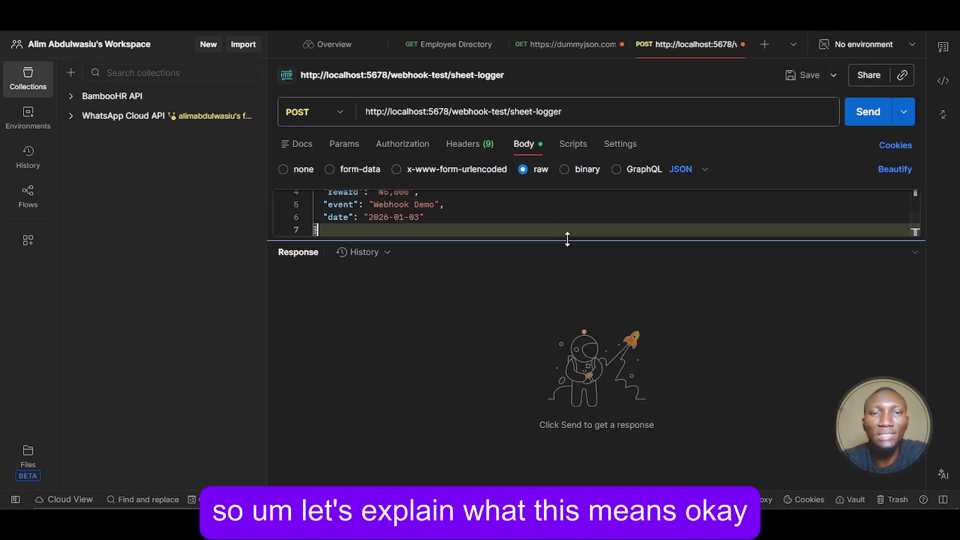
pyautogui.moveTo(560, 241); pyautogui.dragTo(581, 315)
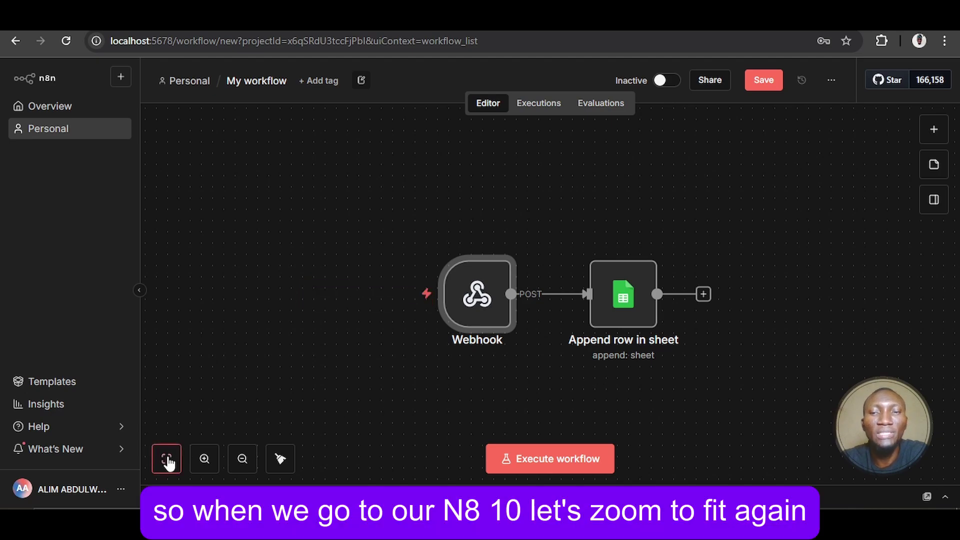
# Step: Execute the workflow in n8n so it listens for the test URL, and send the POST request from Postman
pyautogui.click(552, 467)
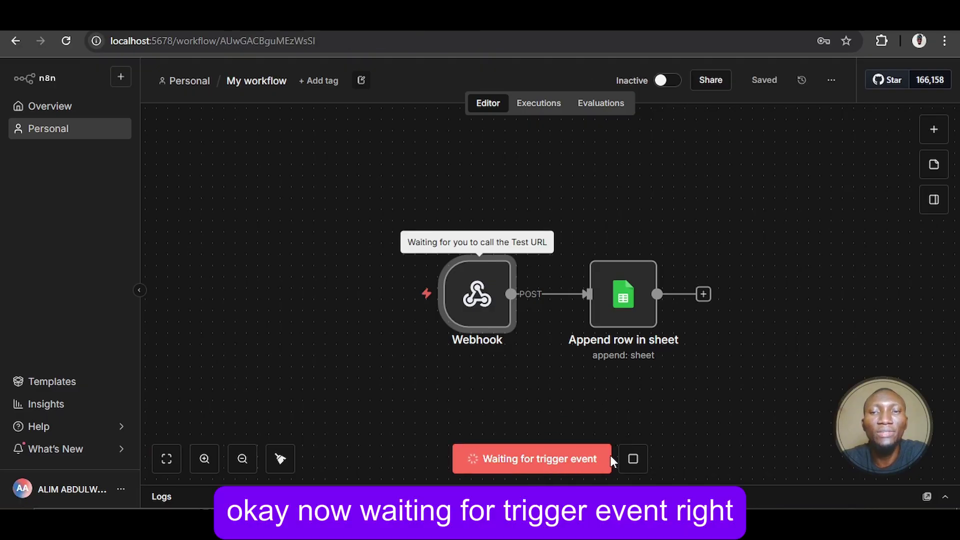
pyautogui.moveTo(531, 525)
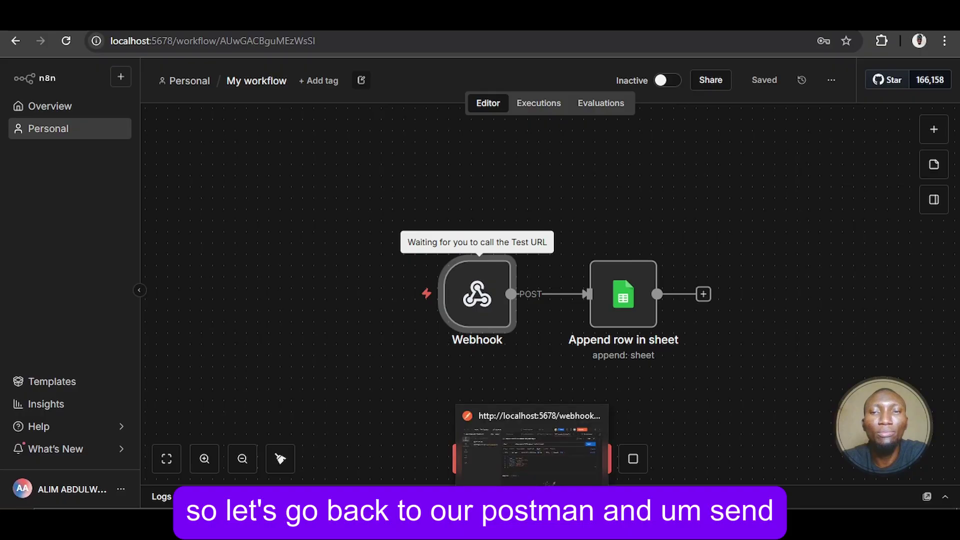
pyautogui.click(549, 473)
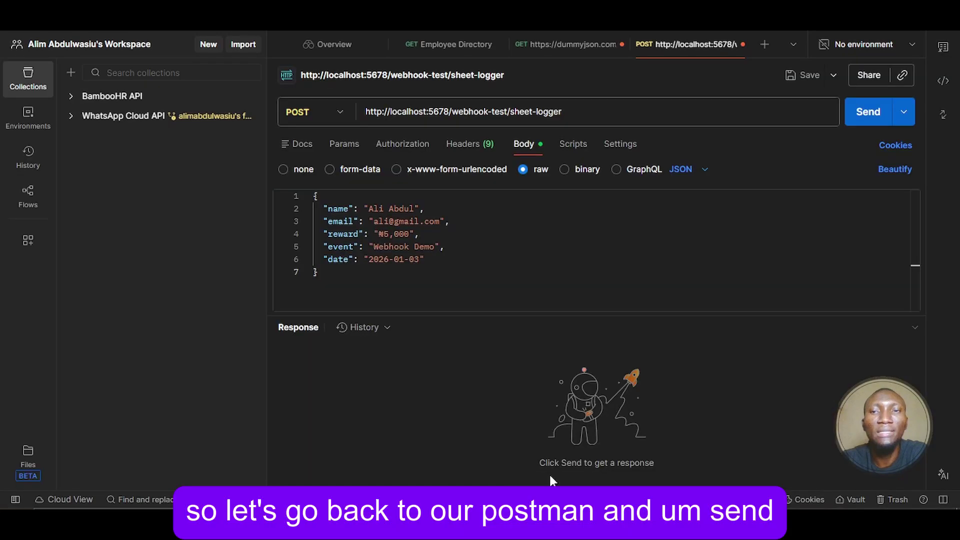
pyautogui.click(857, 122)
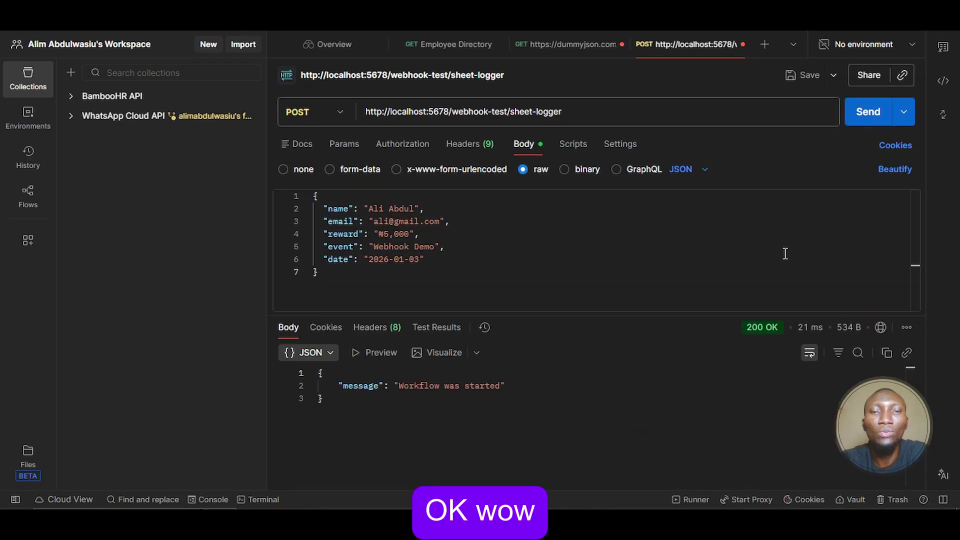
pyautogui.moveTo(774, 337)
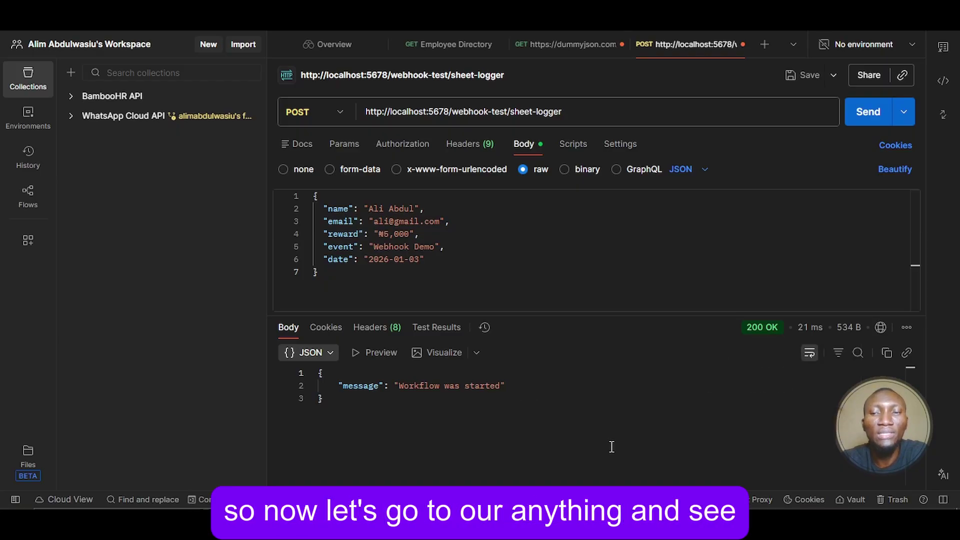
# Step: Back in n8n, map the Append row in sheet node's name and email columns to the matching webhook body fields
pyautogui.hotkey('alt', 'Tab')
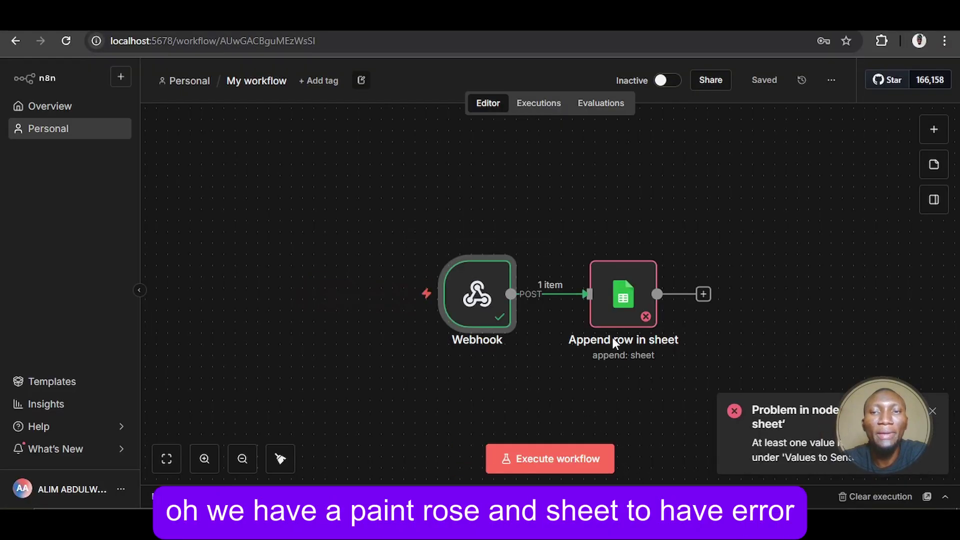
pyautogui.click(620, 313)
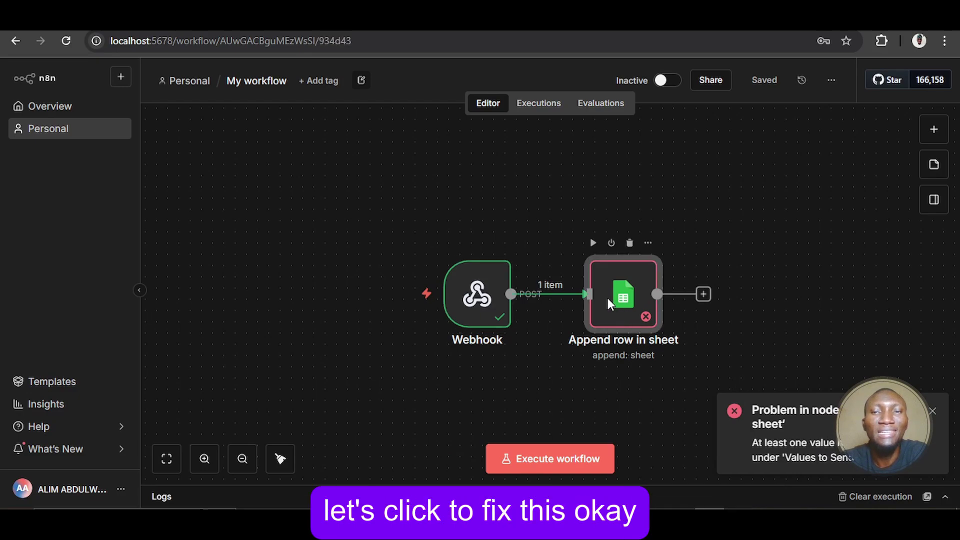
pyautogui.doubleClick(610, 298)
pyautogui.scroll(-4, 531, 306)
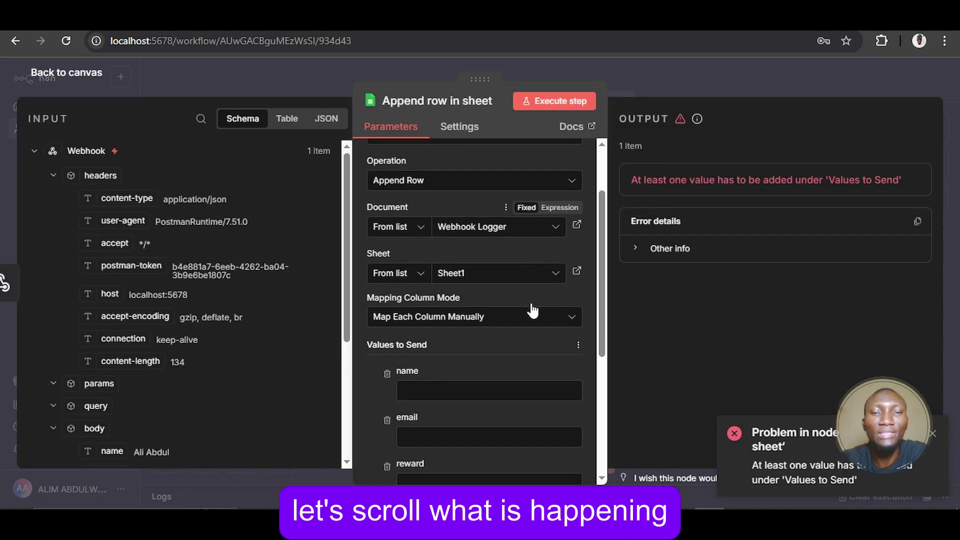
pyautogui.scroll(-1, 532, 303)
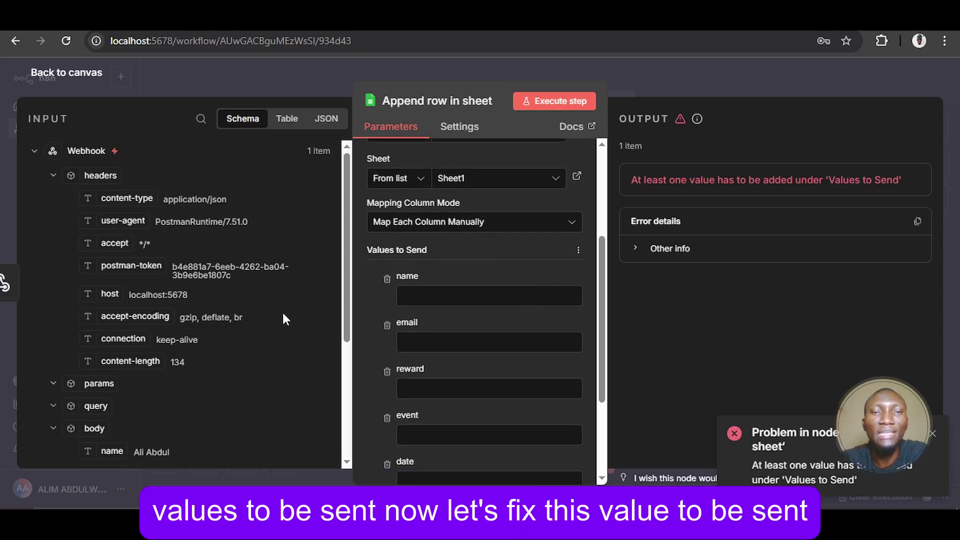
pyautogui.scroll(-3, 283, 315)
pyautogui.scroll(-2, 283, 314)
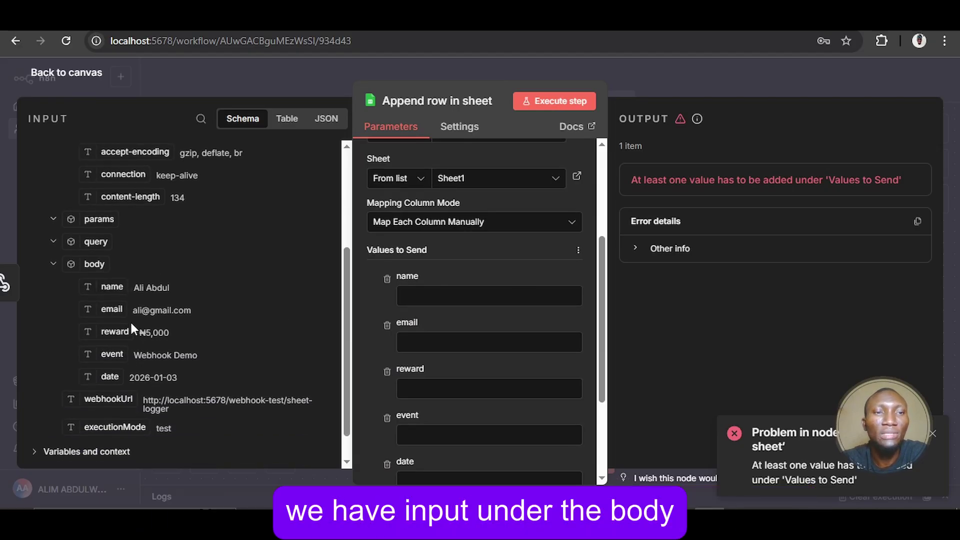
pyautogui.moveTo(111, 289); pyautogui.dragTo(422, 297)
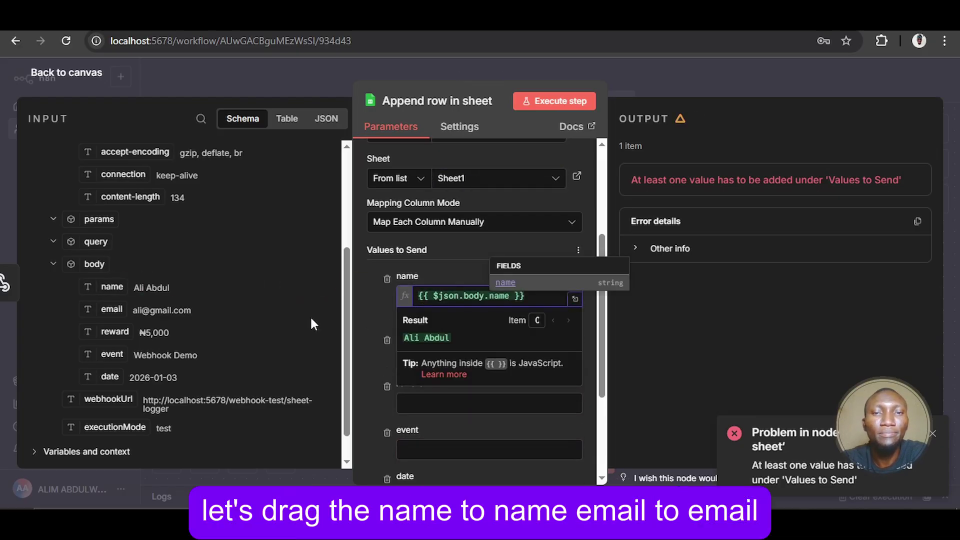
pyautogui.moveTo(120, 306); pyautogui.dragTo(416, 361)
pyautogui.scroll(-1, 419, 317)
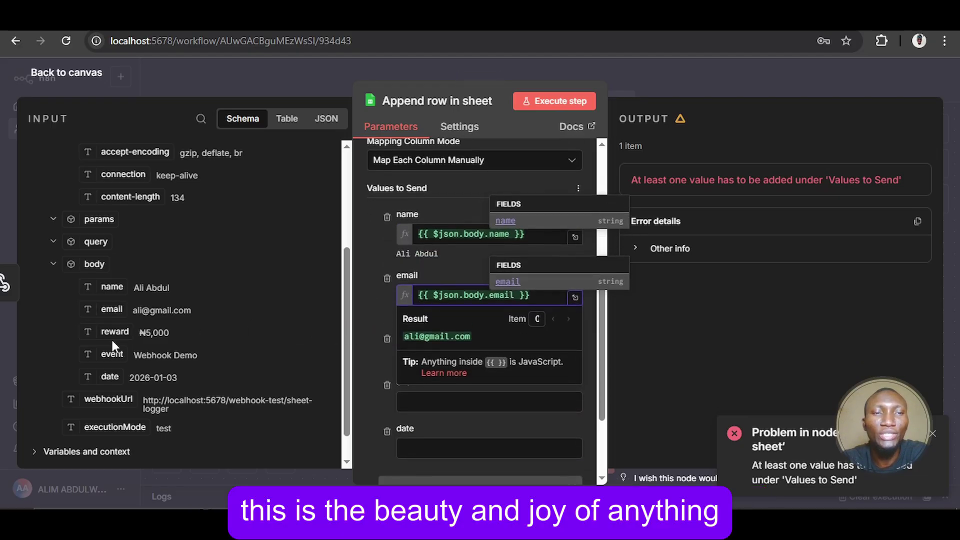
# Step: Map the reward, event and date columns to the matching webhook body fields and return to the canvas
pyautogui.moveTo(112, 334); pyautogui.dragTo(423, 348)
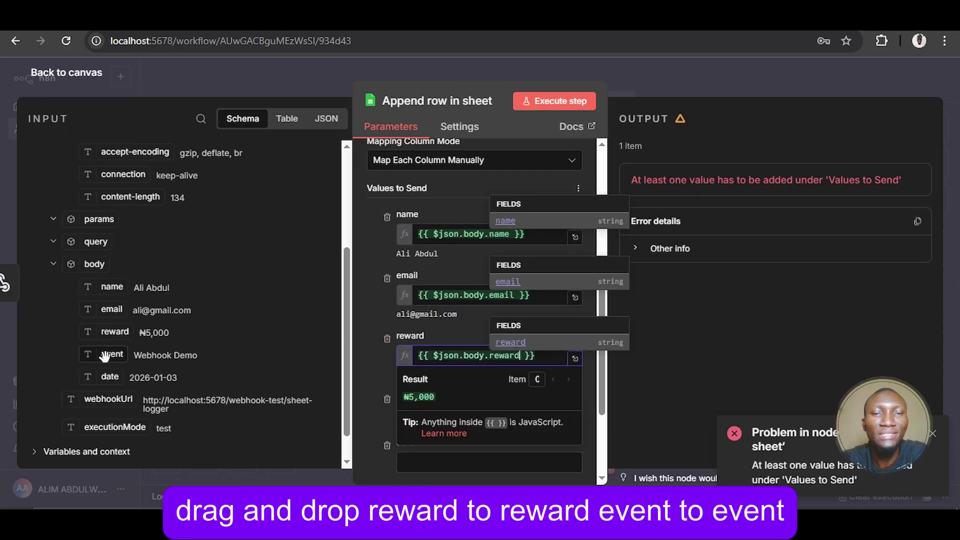
pyautogui.moveTo(105, 356); pyautogui.dragTo(415, 416)
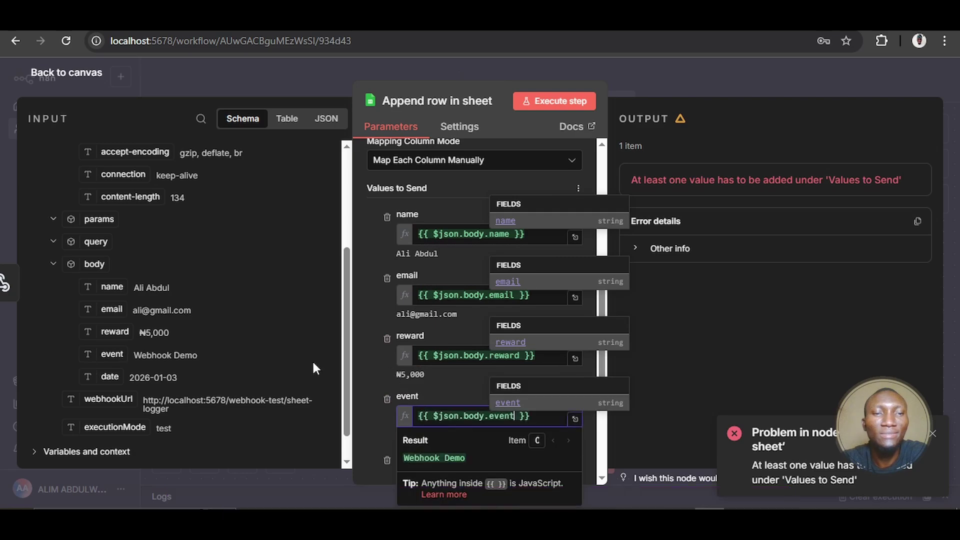
pyautogui.moveTo(111, 377); pyautogui.dragTo(419, 475)
pyautogui.scroll(-2, 427, 376)
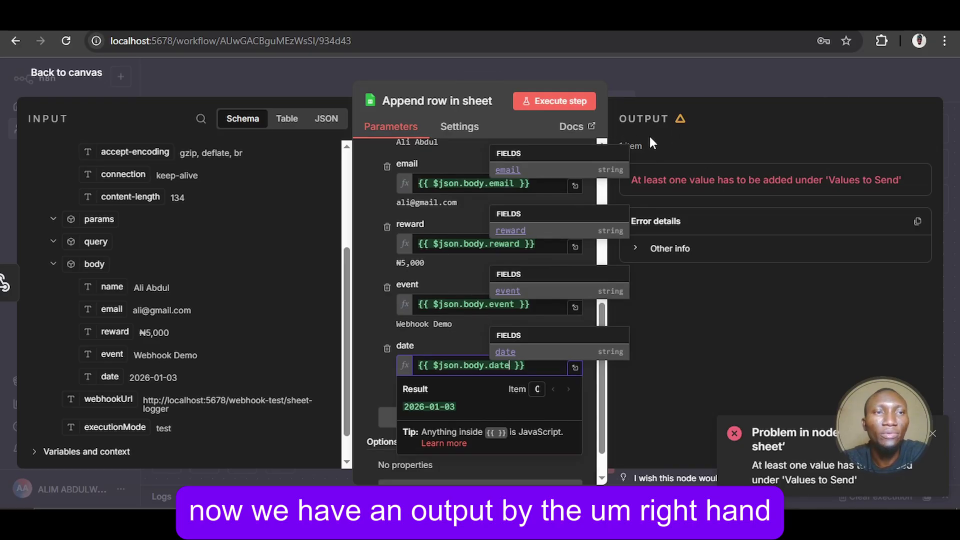
pyautogui.click(84, 75)
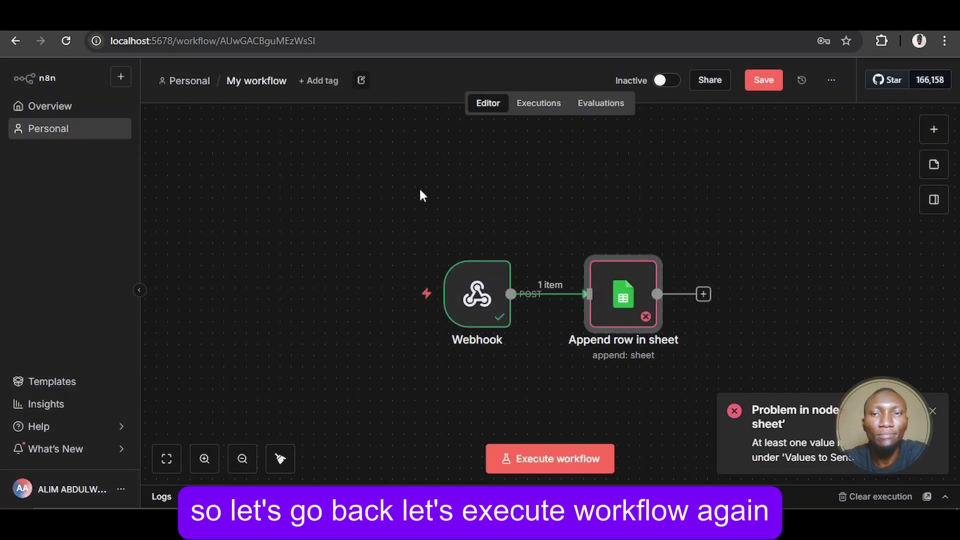
# Step: Execute the workflow again with the mapped columns and resend the POST request from Postman
pyautogui.click(572, 460)
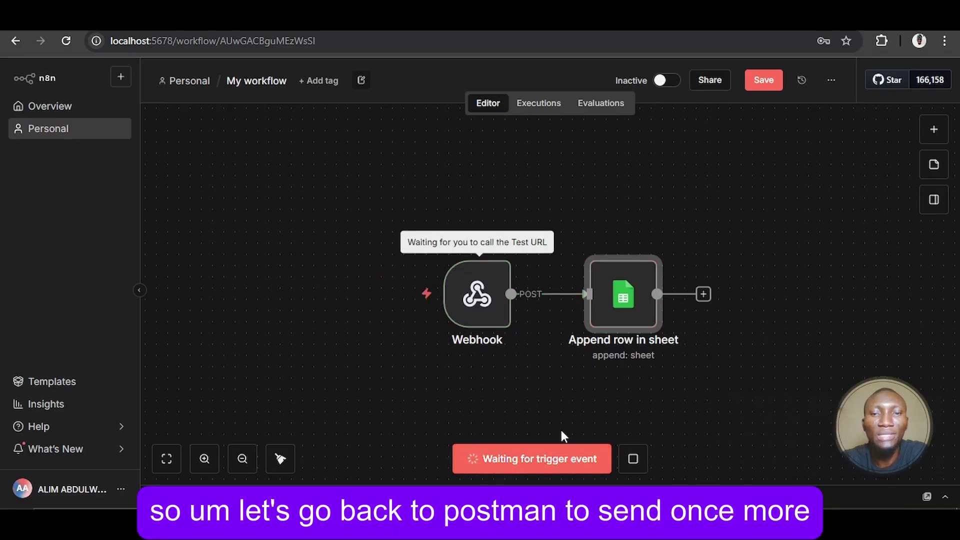
pyautogui.hotkey('alt', 'Tab')
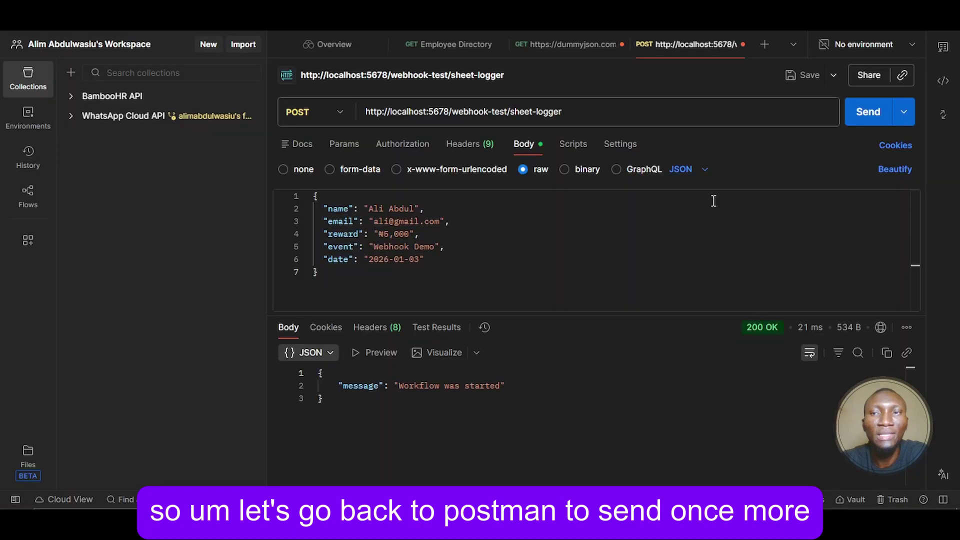
pyautogui.click(866, 113)
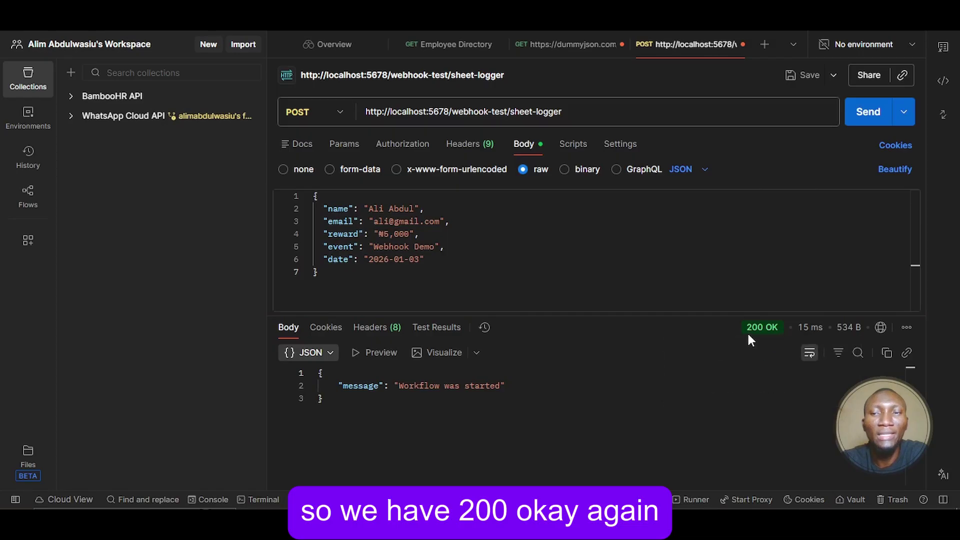
# Step: Check the workflow run in n8n and inspect the Webhook Logger spreadsheet for the appended row
pyautogui.hotkey('alt', 'Tab')
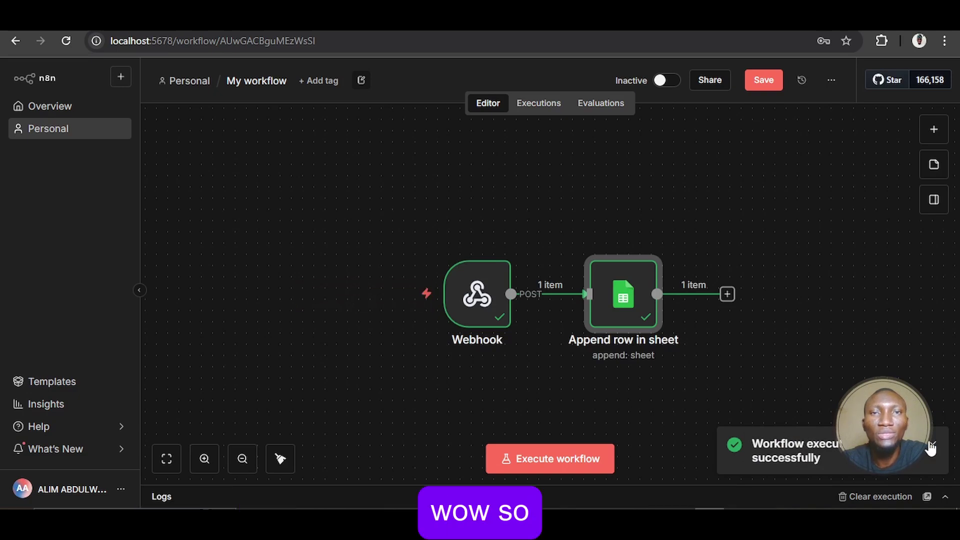
pyautogui.click(434, 29)
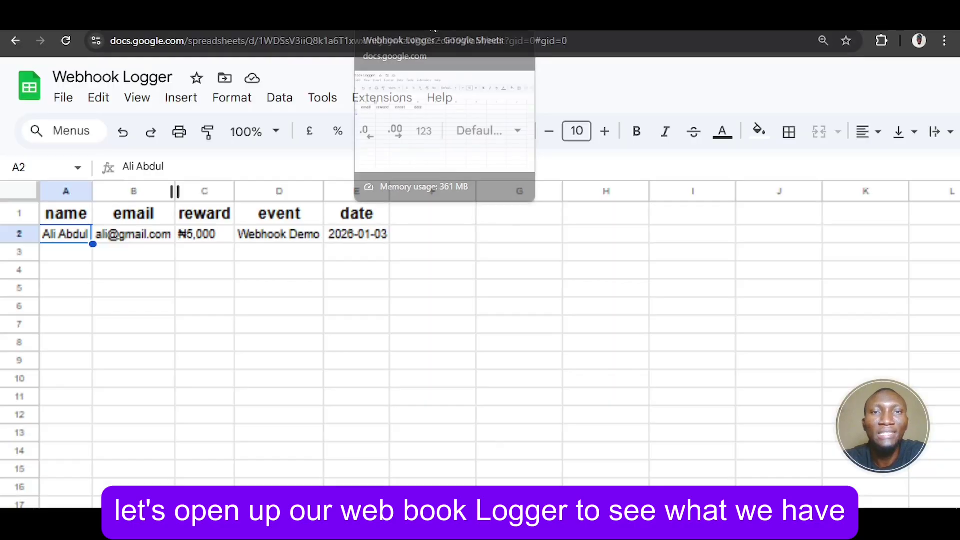
pyautogui.click(20, 198)
pyautogui.click(92, 190)
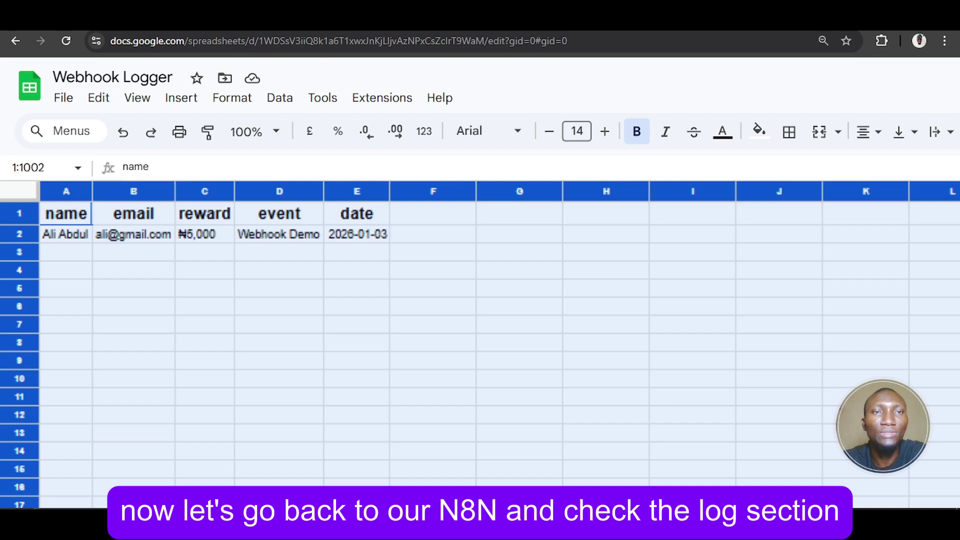
# Step: Back in n8n, open the execution logs and examine the Append row in sheet node's input body fields and output
pyautogui.hotkey('ctrl', 'Tab')
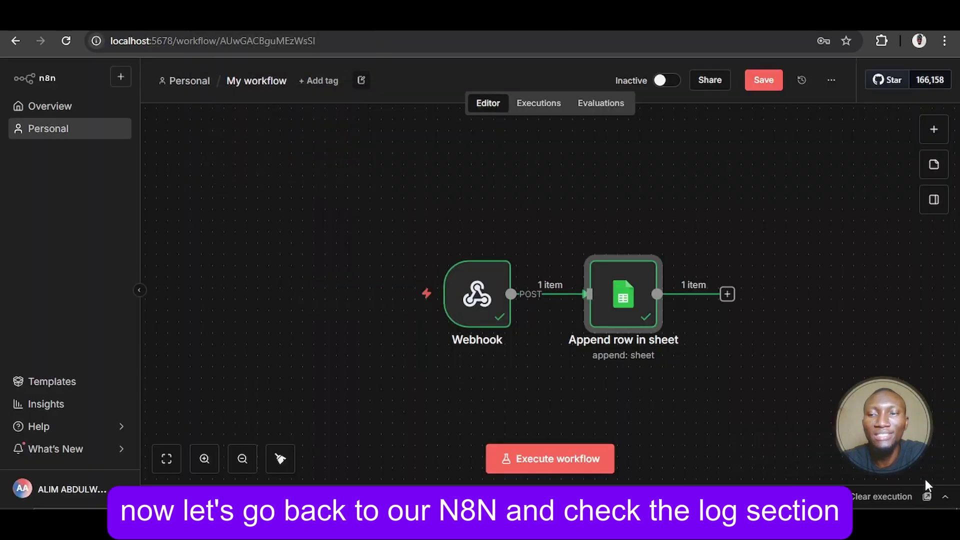
pyautogui.click(944, 497)
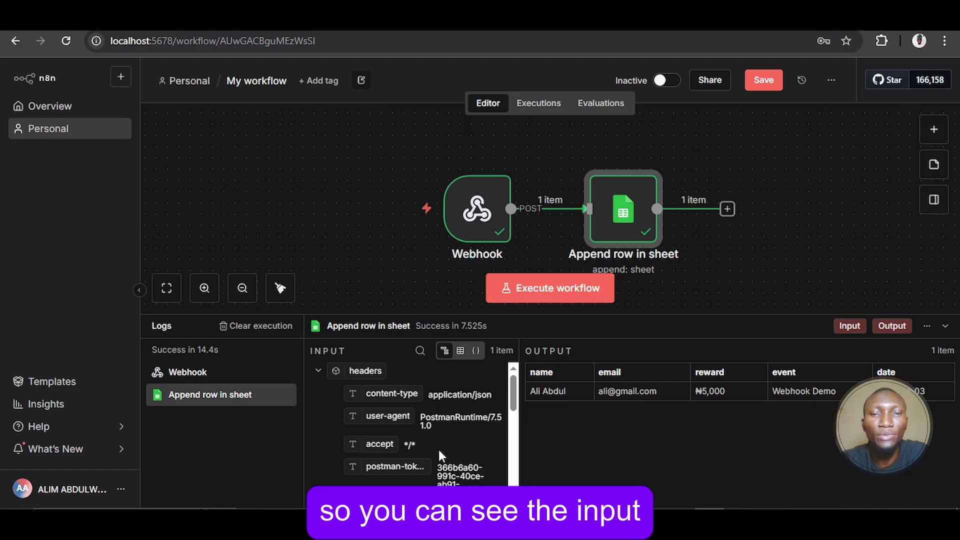
pyautogui.scroll(-8, 439, 449)
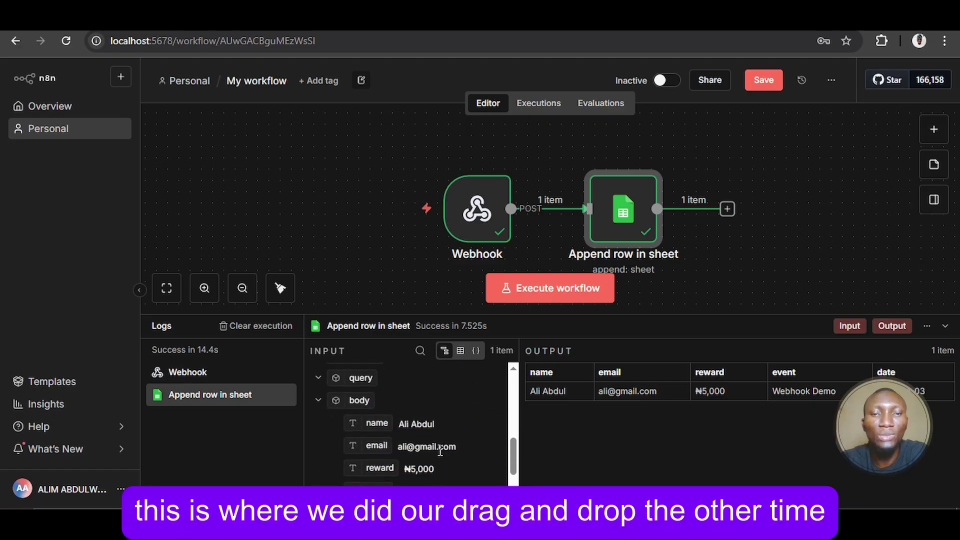
pyautogui.scroll(-3, 440, 450)
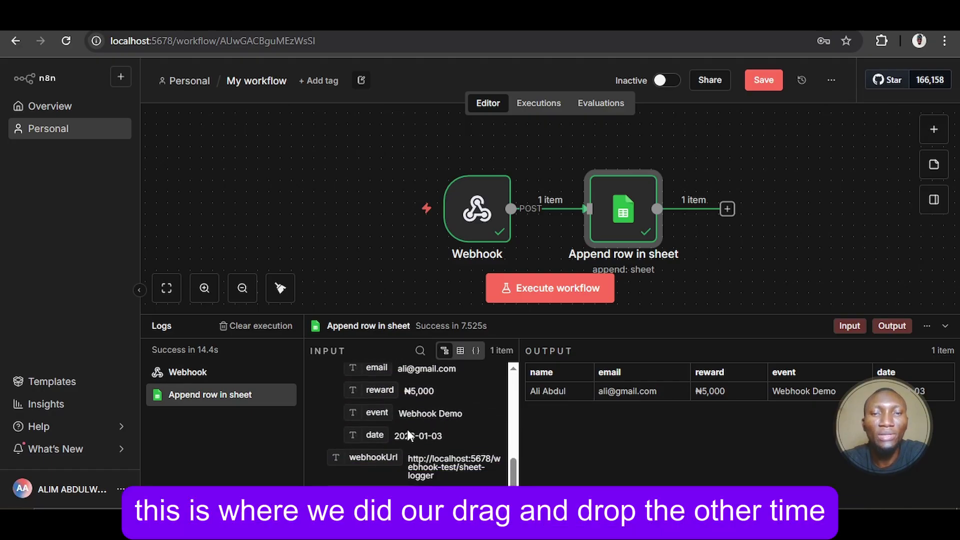
pyautogui.scroll(3, 434, 440)
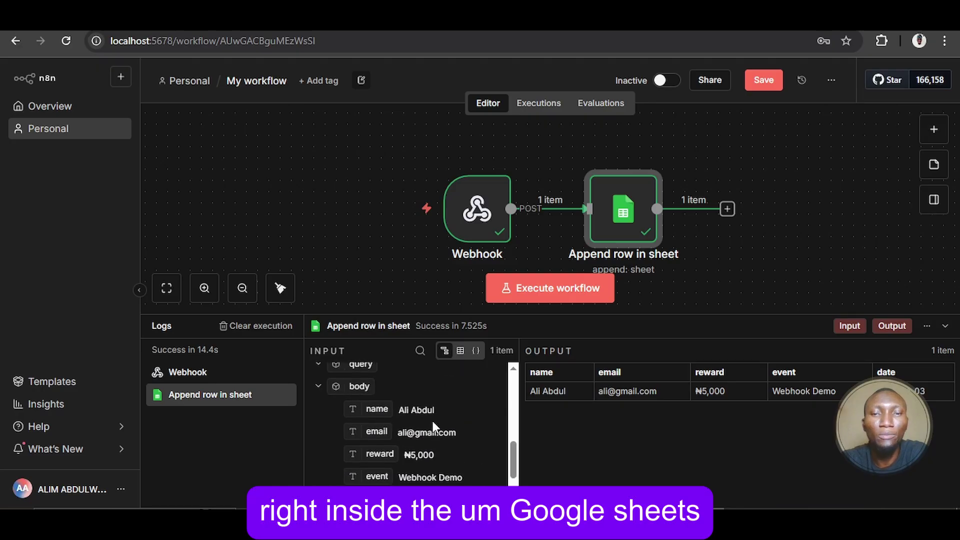
pyautogui.scroll(1, 433, 423)
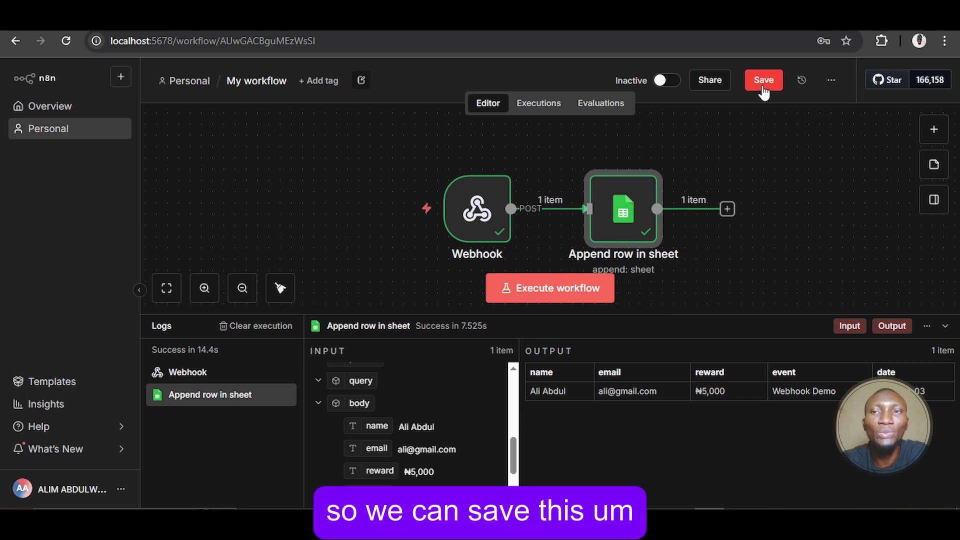
# Step: Rename the workflow as Sheet Logger and save it
pyautogui.click(275, 80)
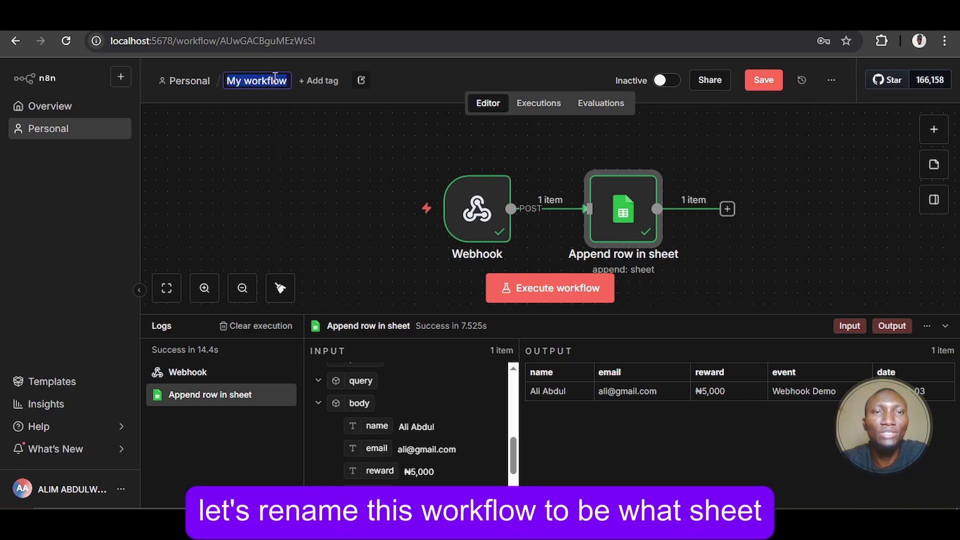
pyautogui.write('Sh')
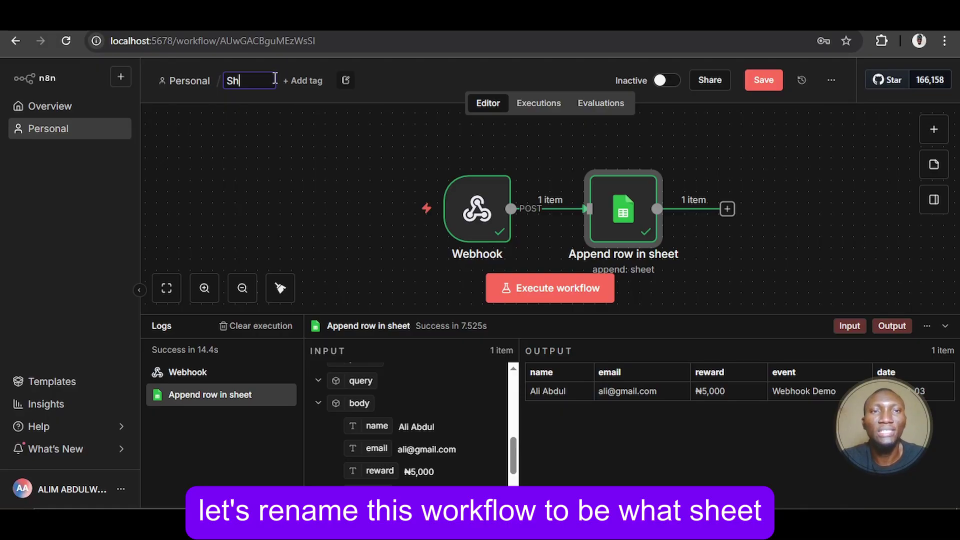
pyautogui.write('eet Lo')
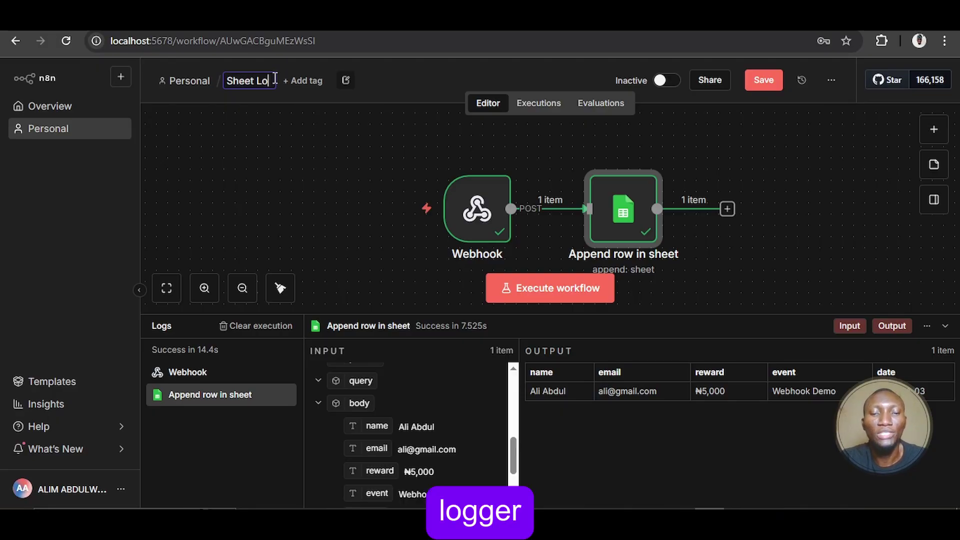
pyautogui.write('gger')
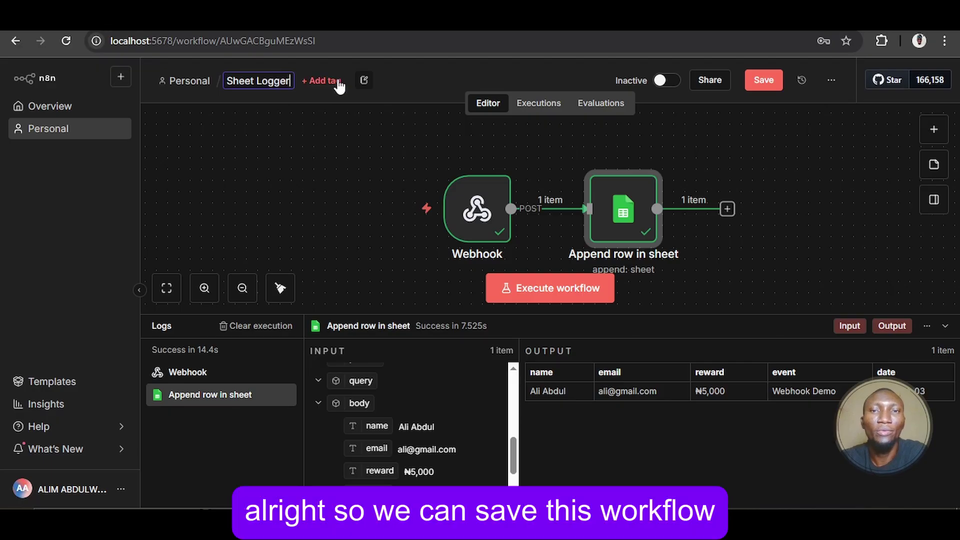
pyautogui.click(755, 86)
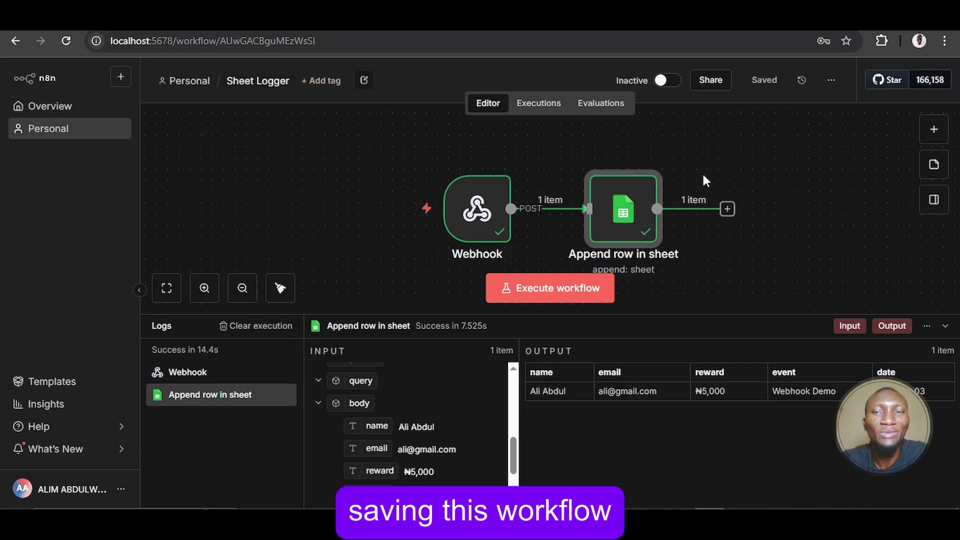